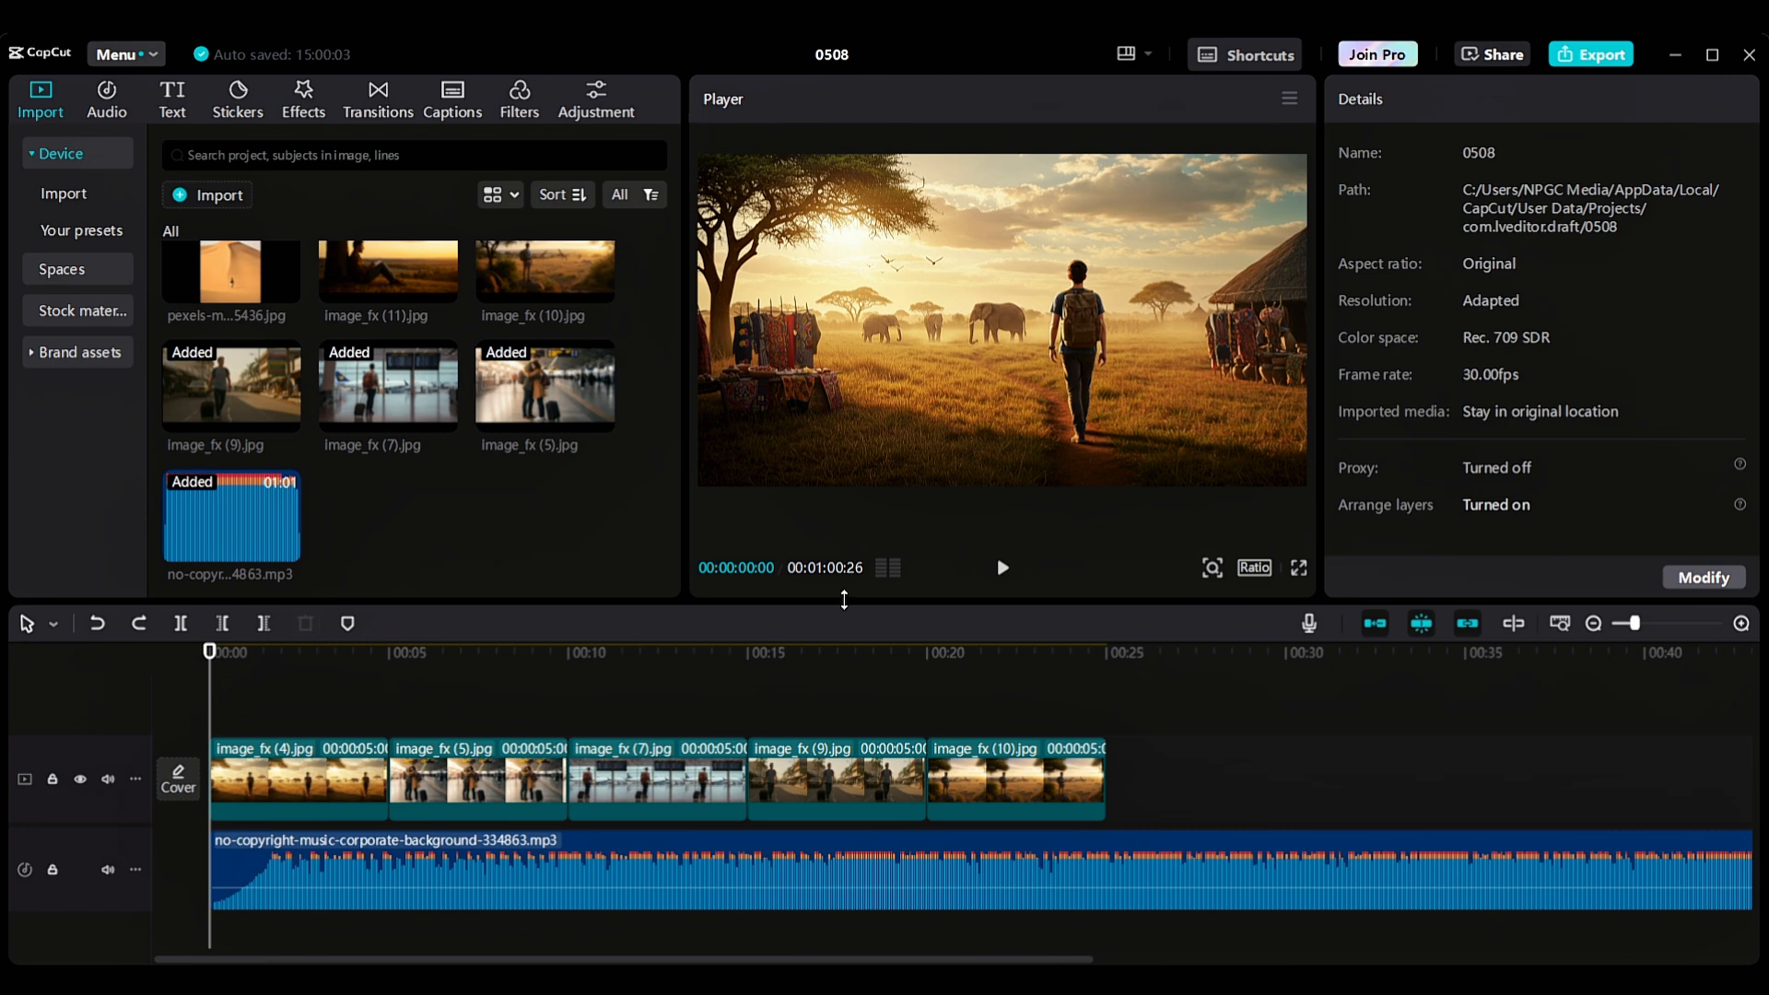
Step: Change the music track's height to Short and restore it to Tall
click(130, 869)
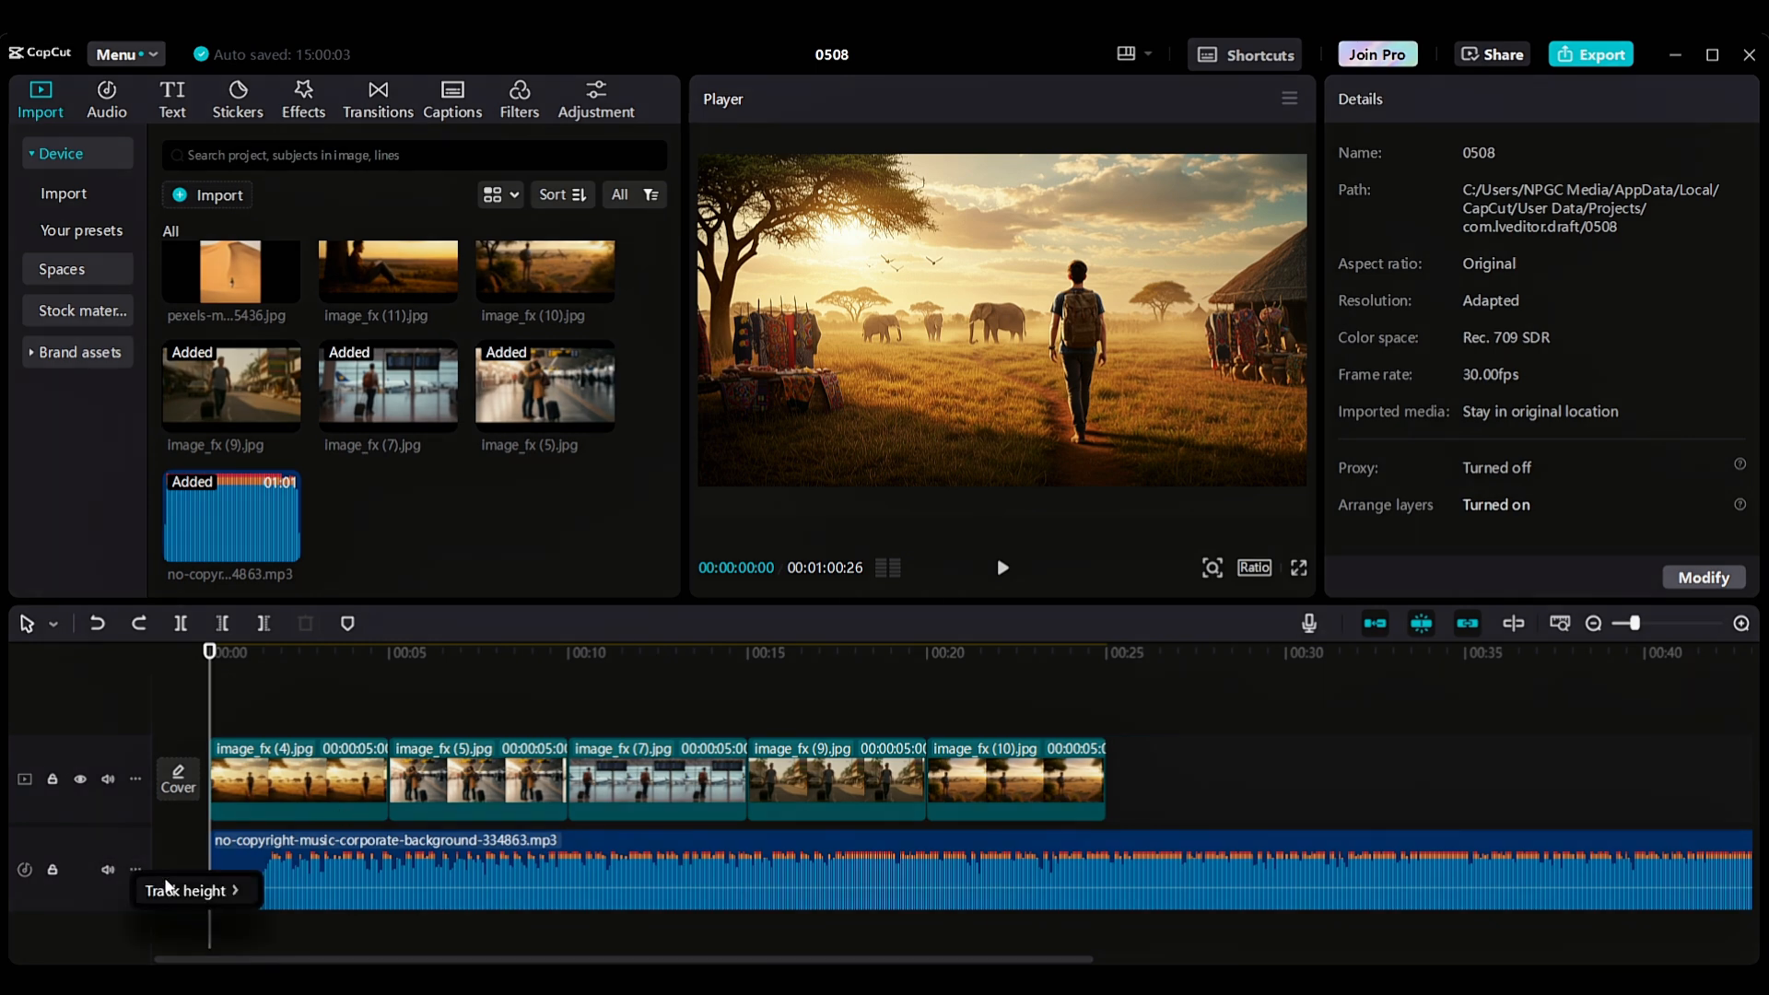
mouse_move(191, 882)
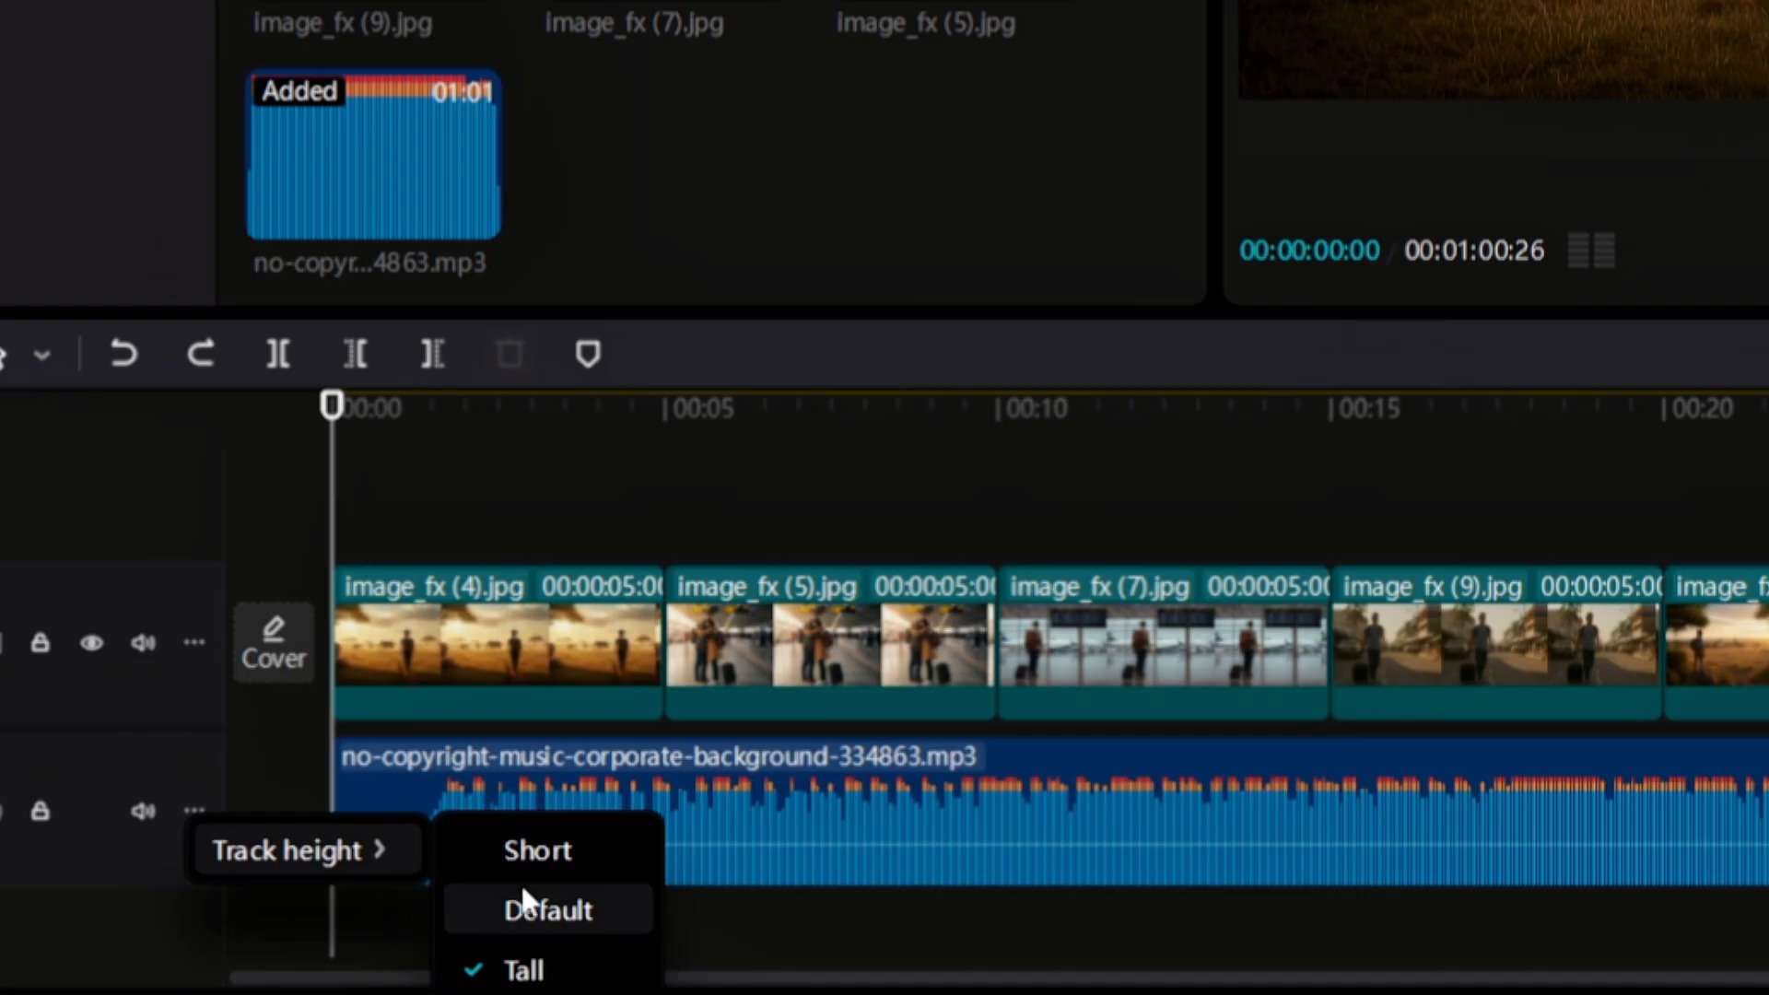
click(520, 857)
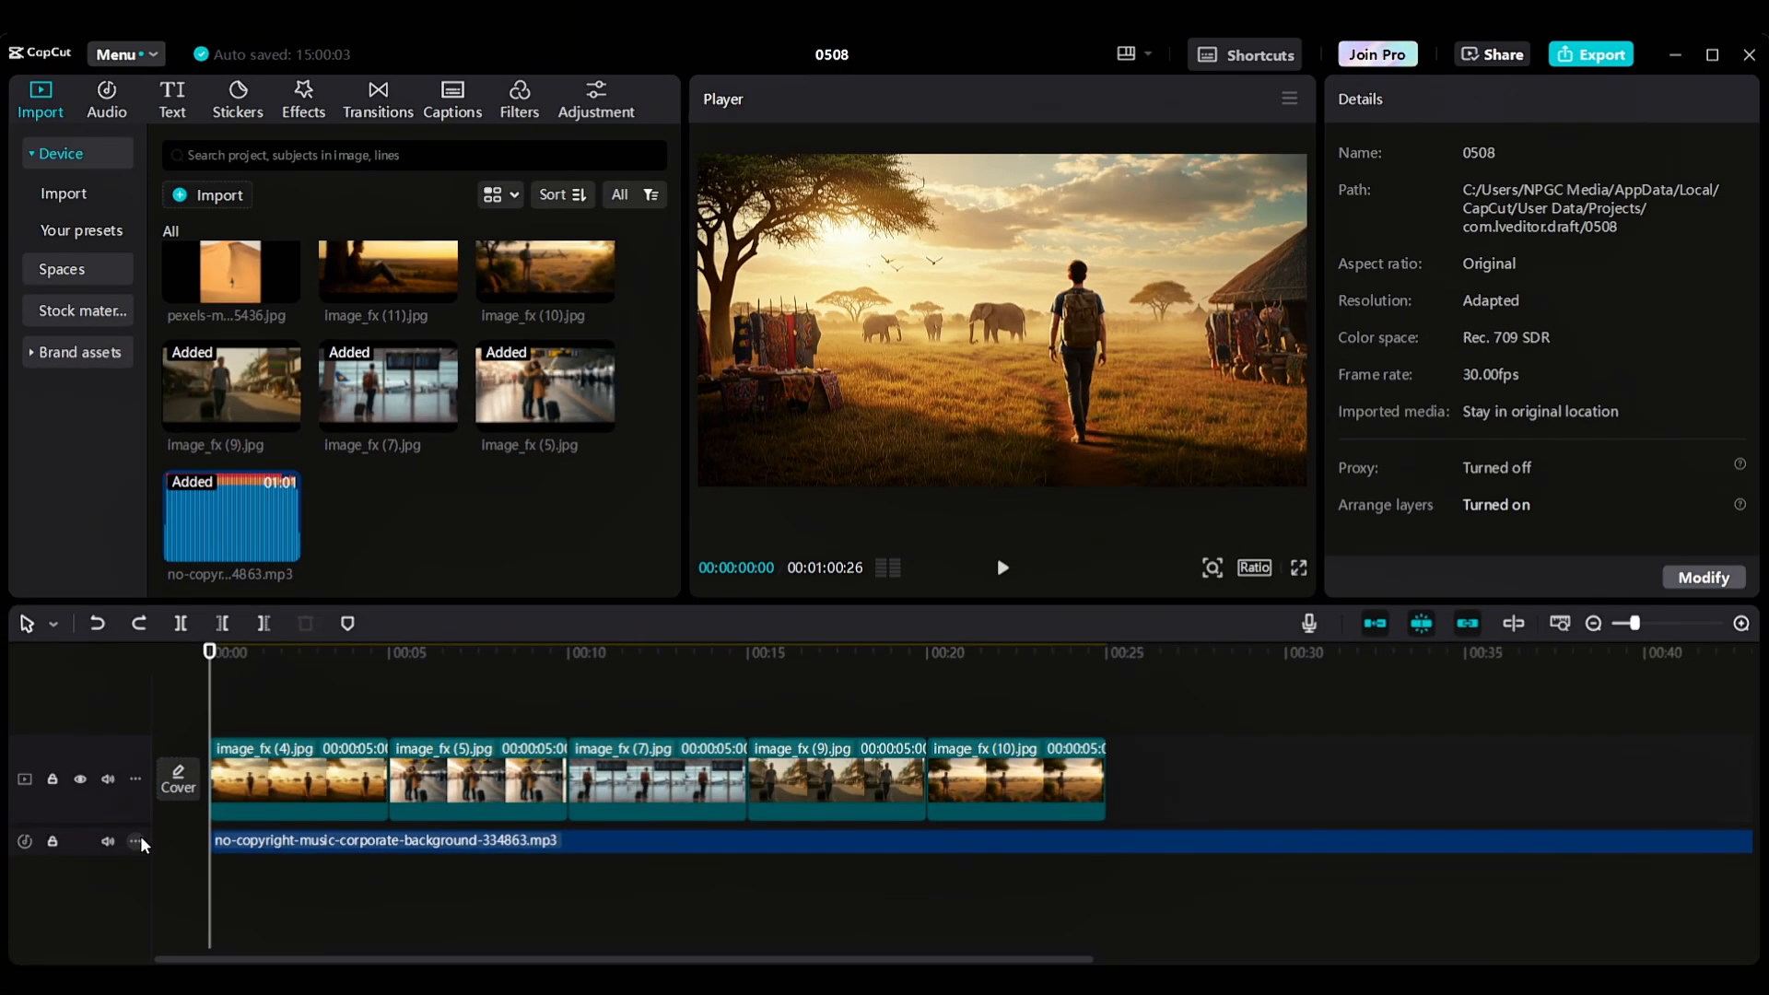
click(198, 757)
mouse_move(171, 857)
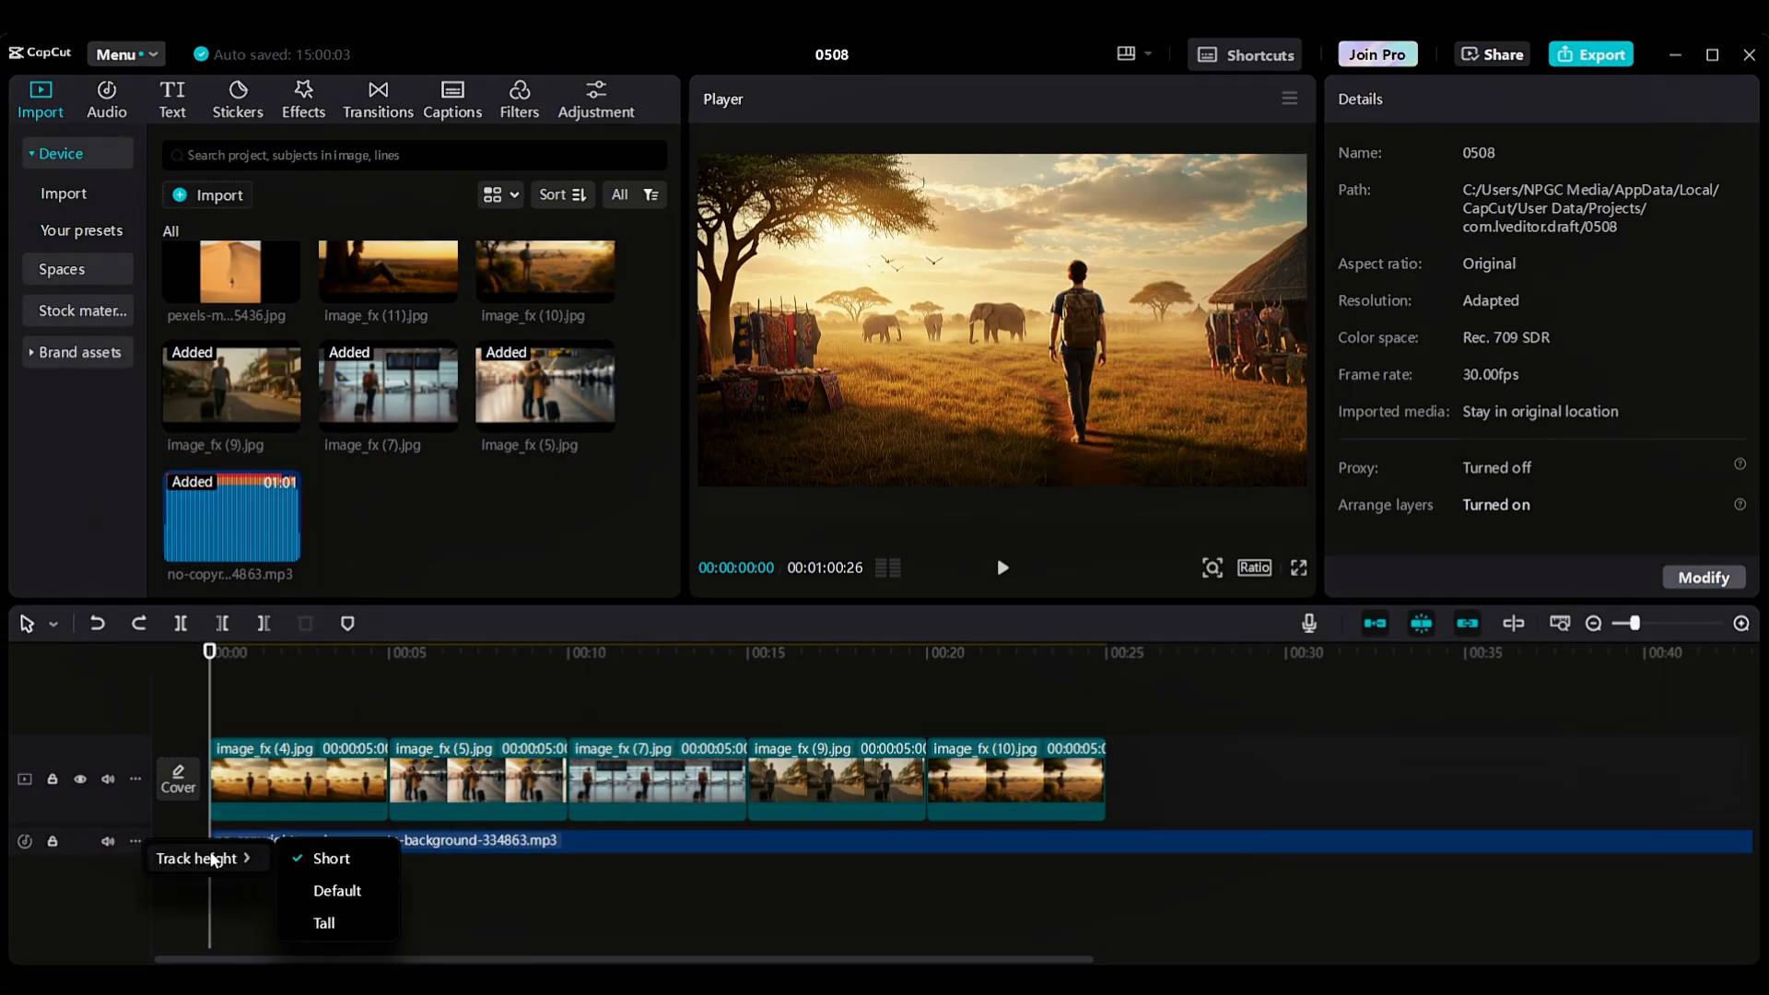
click(337, 892)
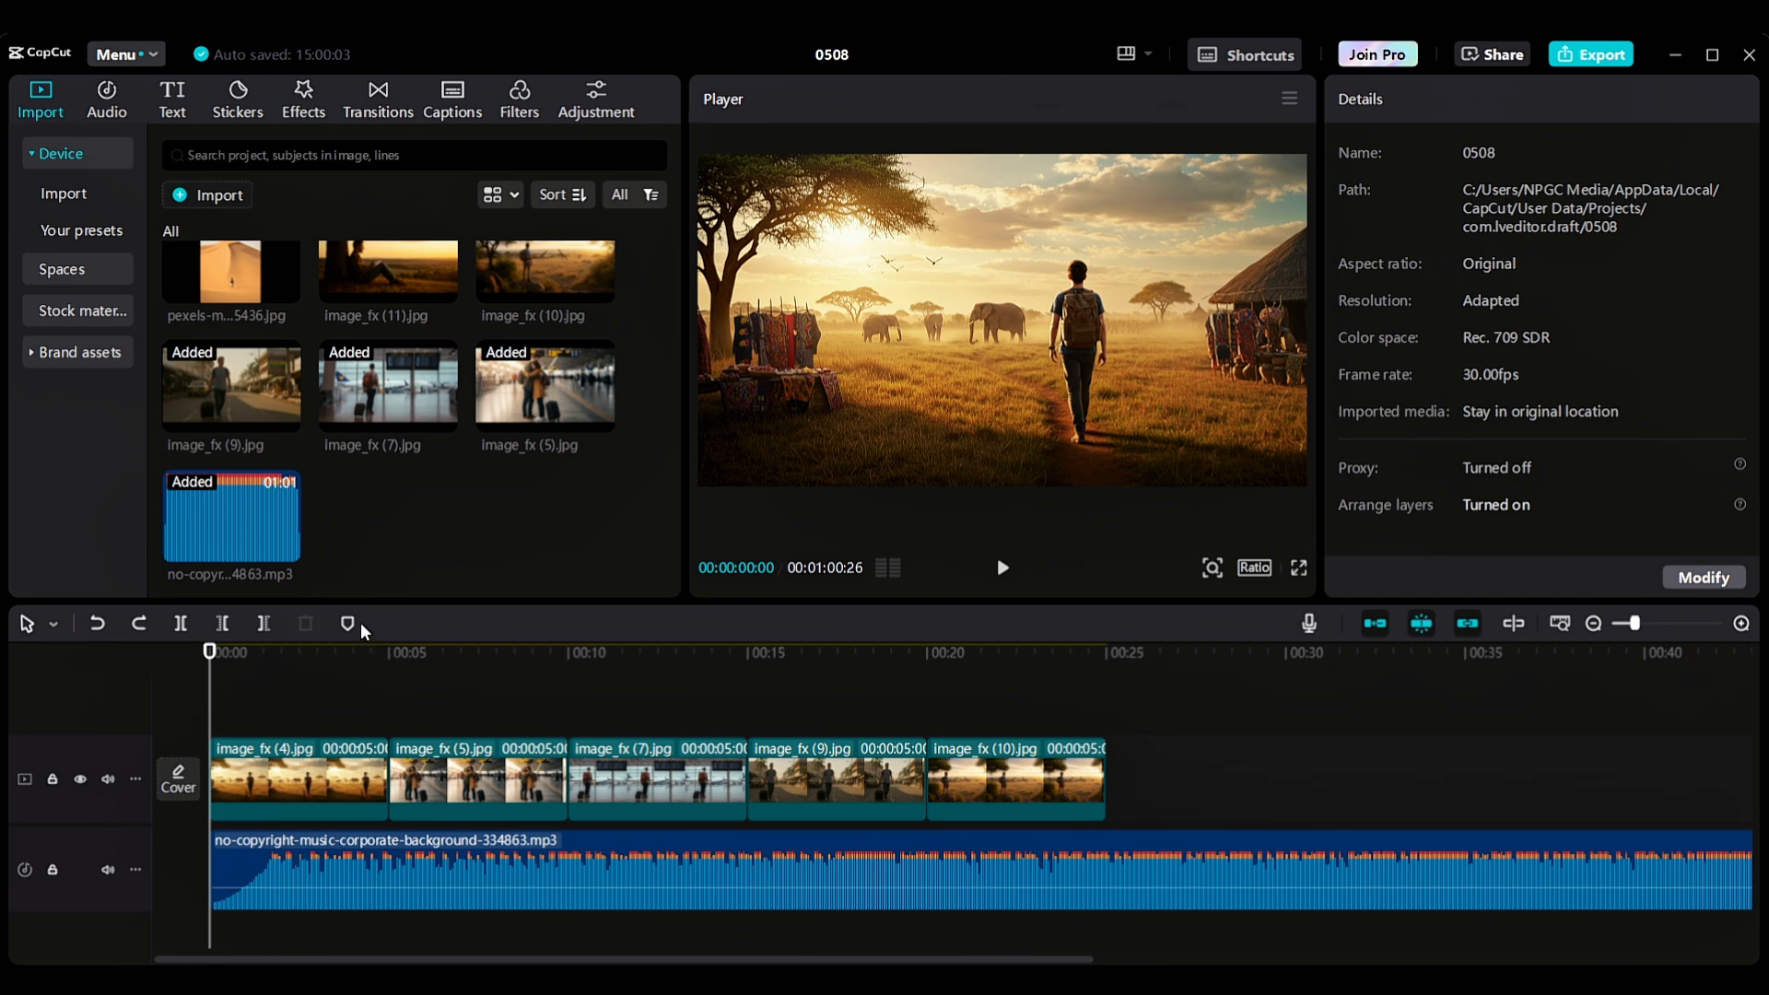
Step: Play the project from the start with the music clip selected, add markers to it on the beats up to about 00:00:17:24, and stop playback
click(357, 876)
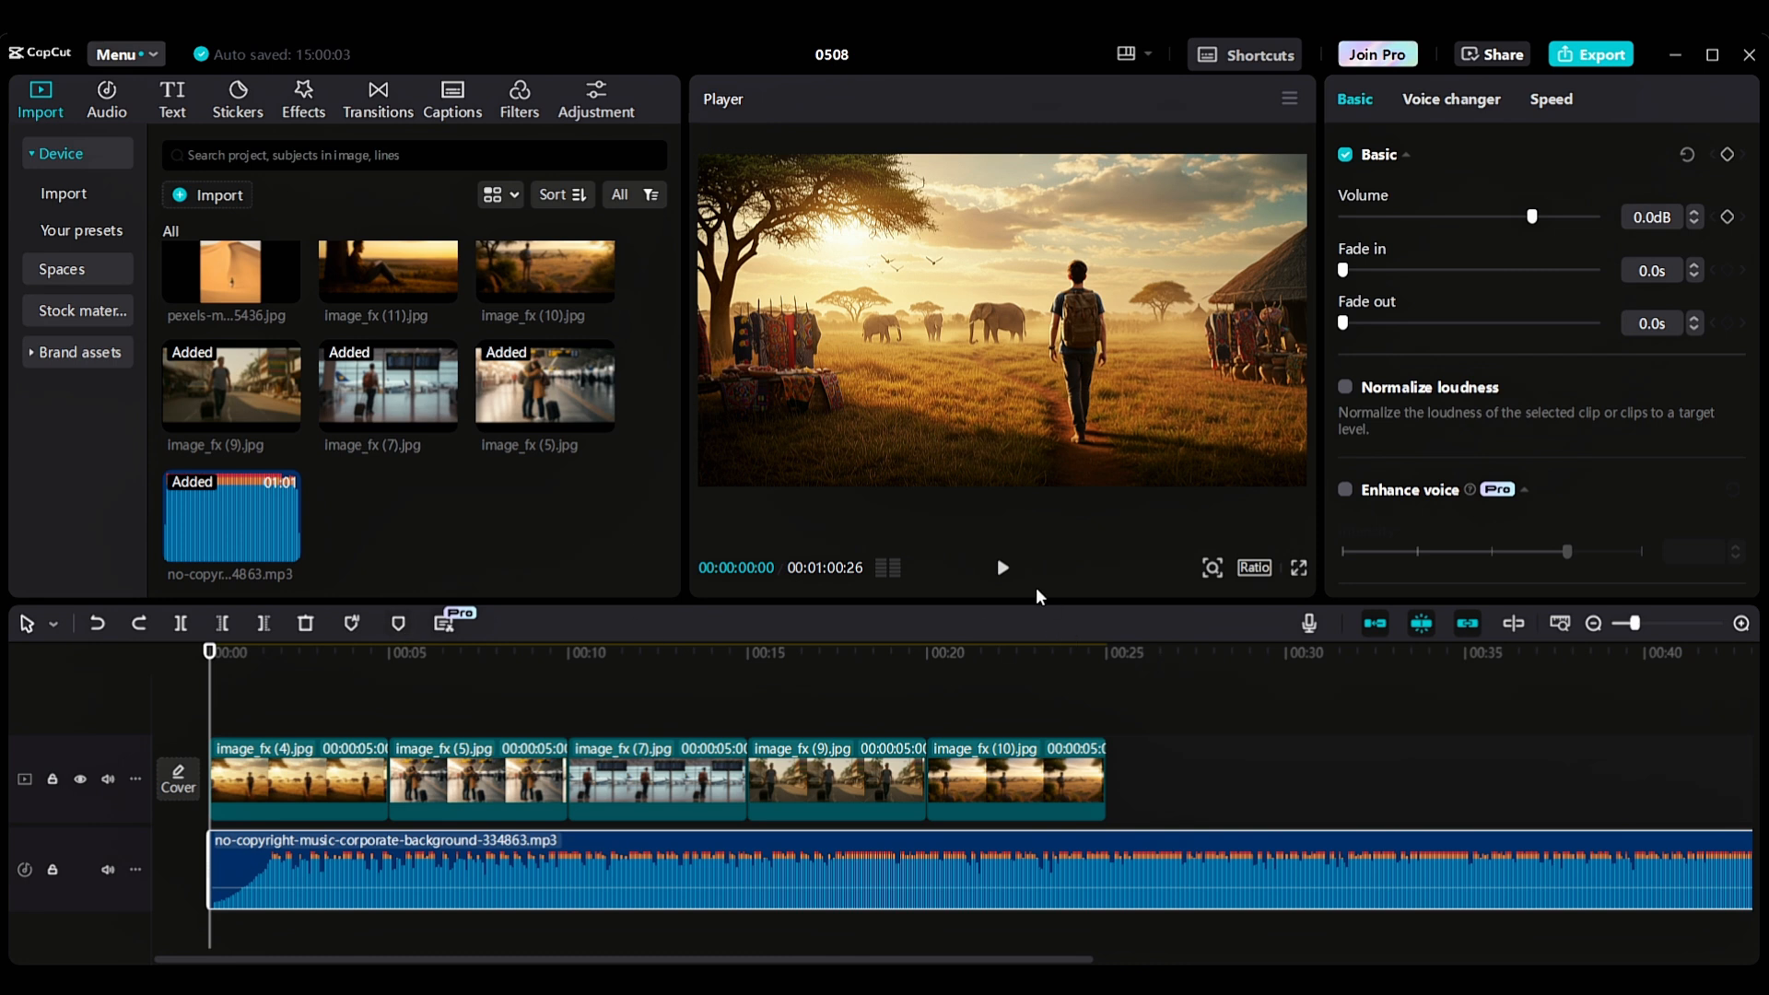
click(1004, 569)
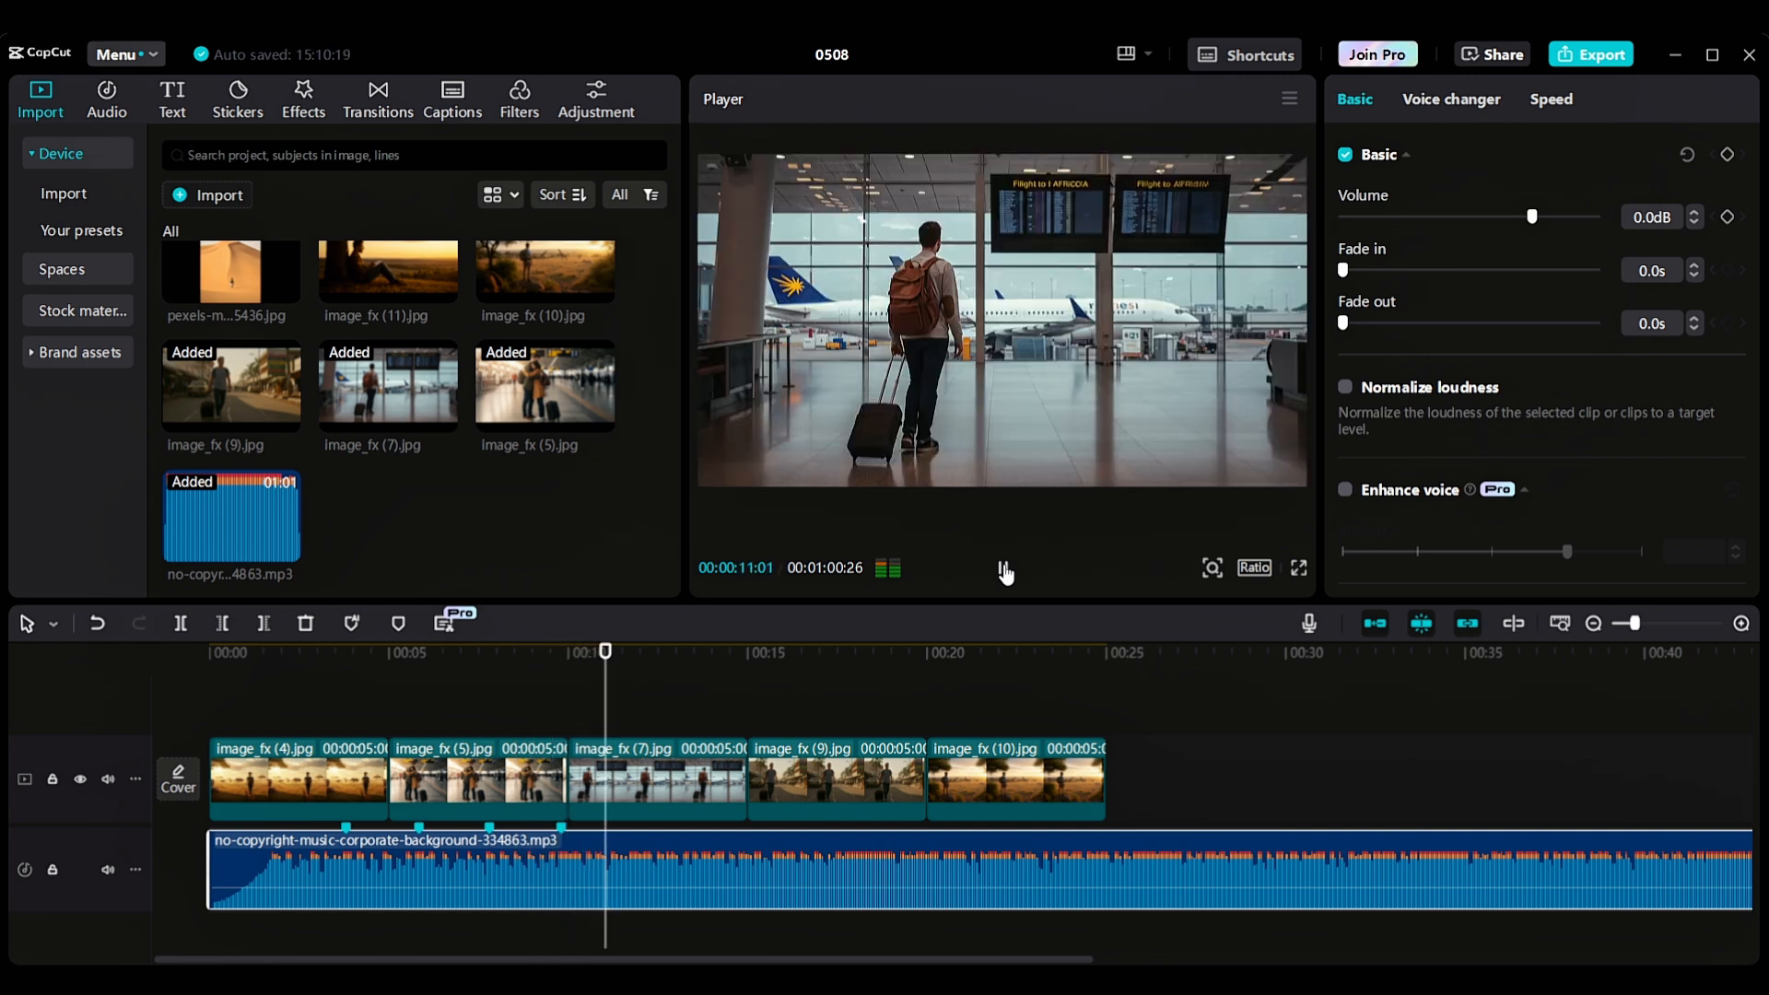
key(m)
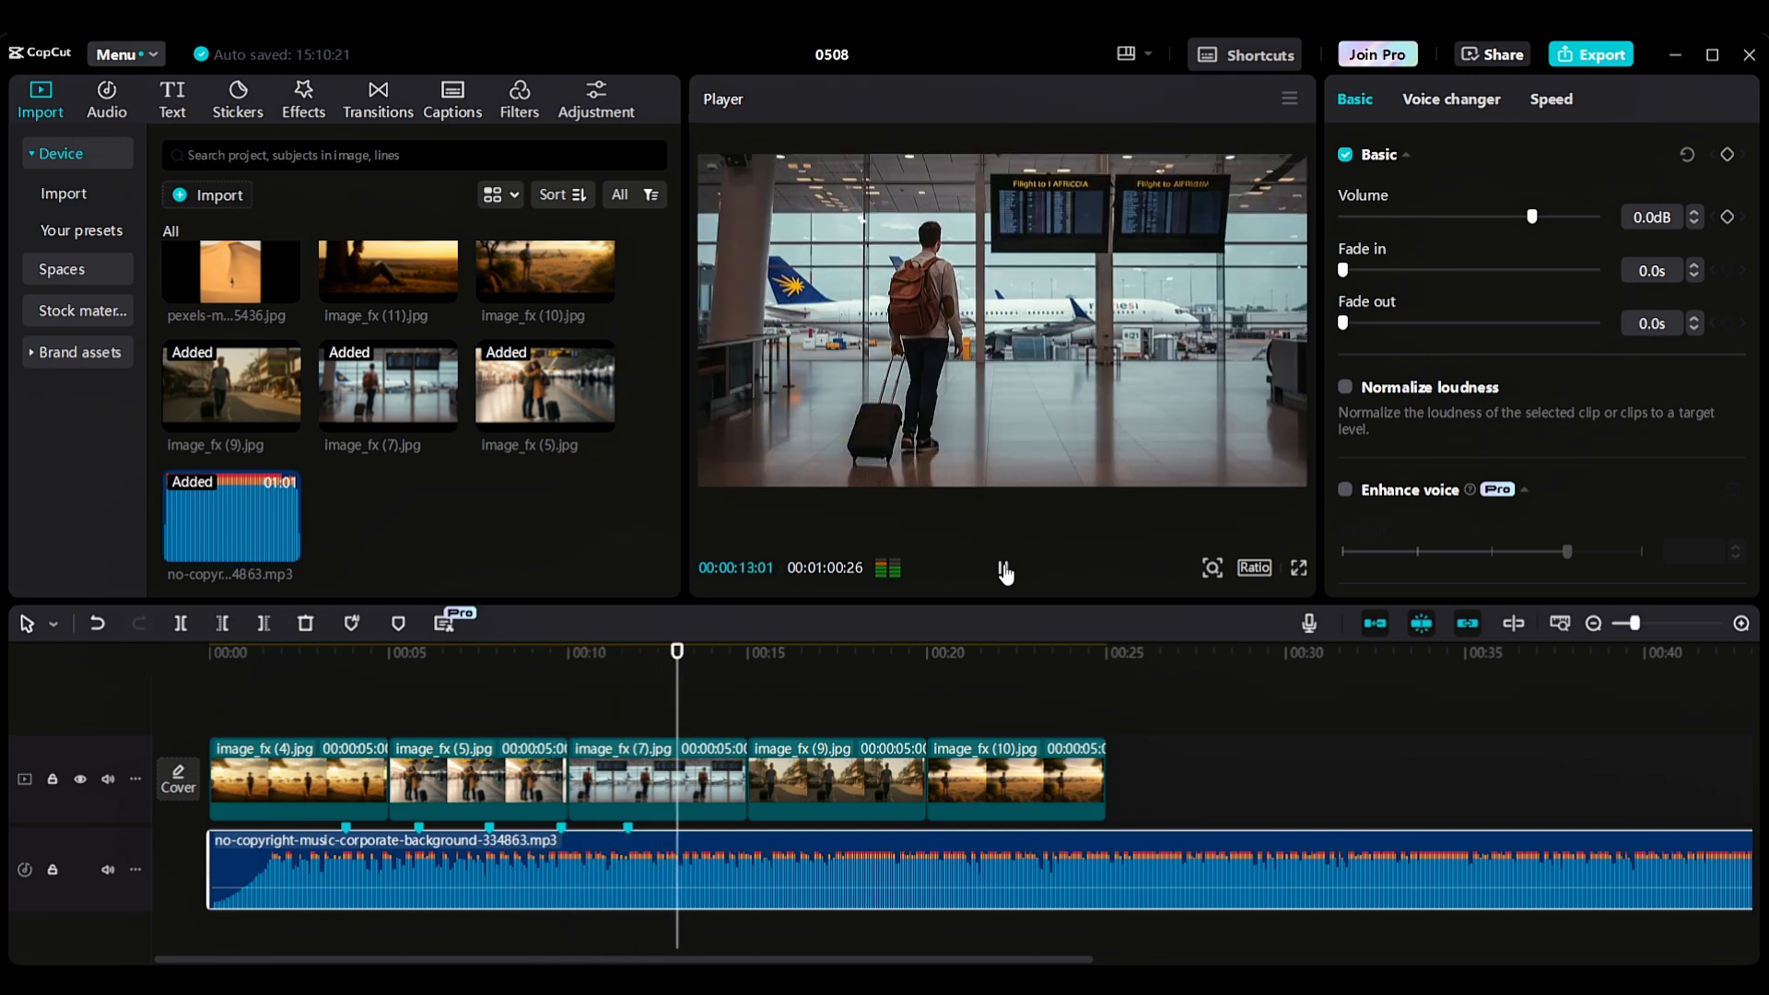
key(m)
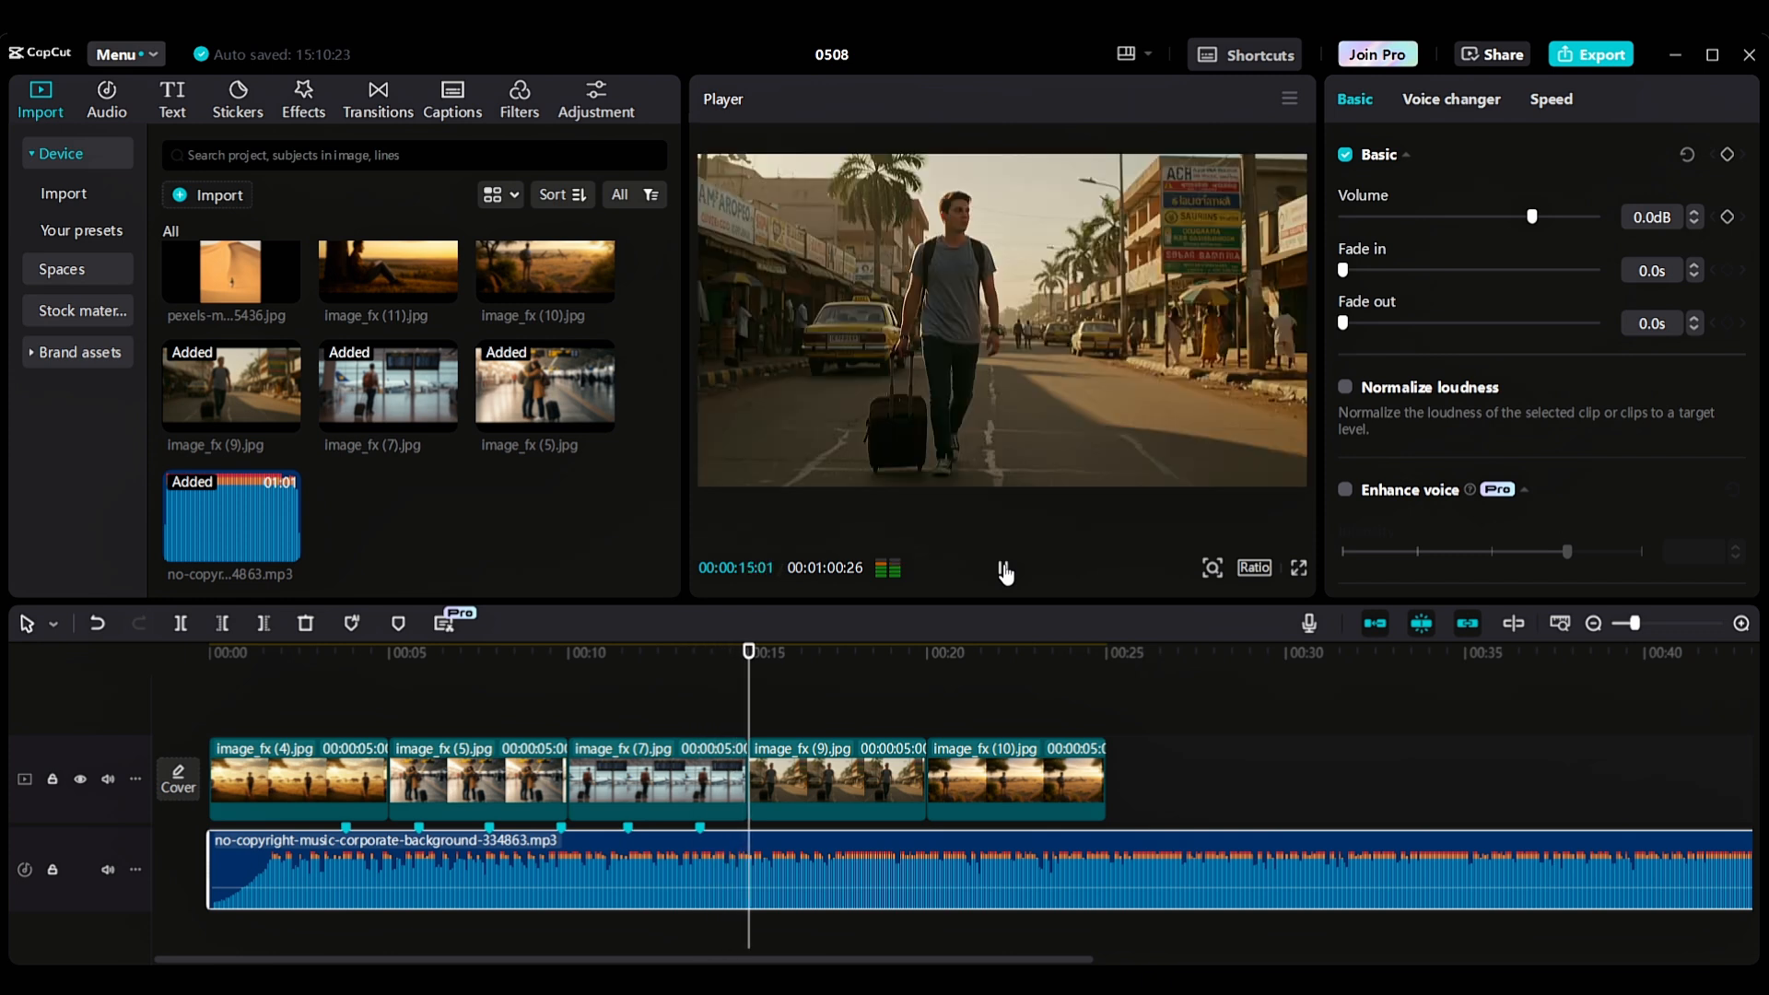
key(m)
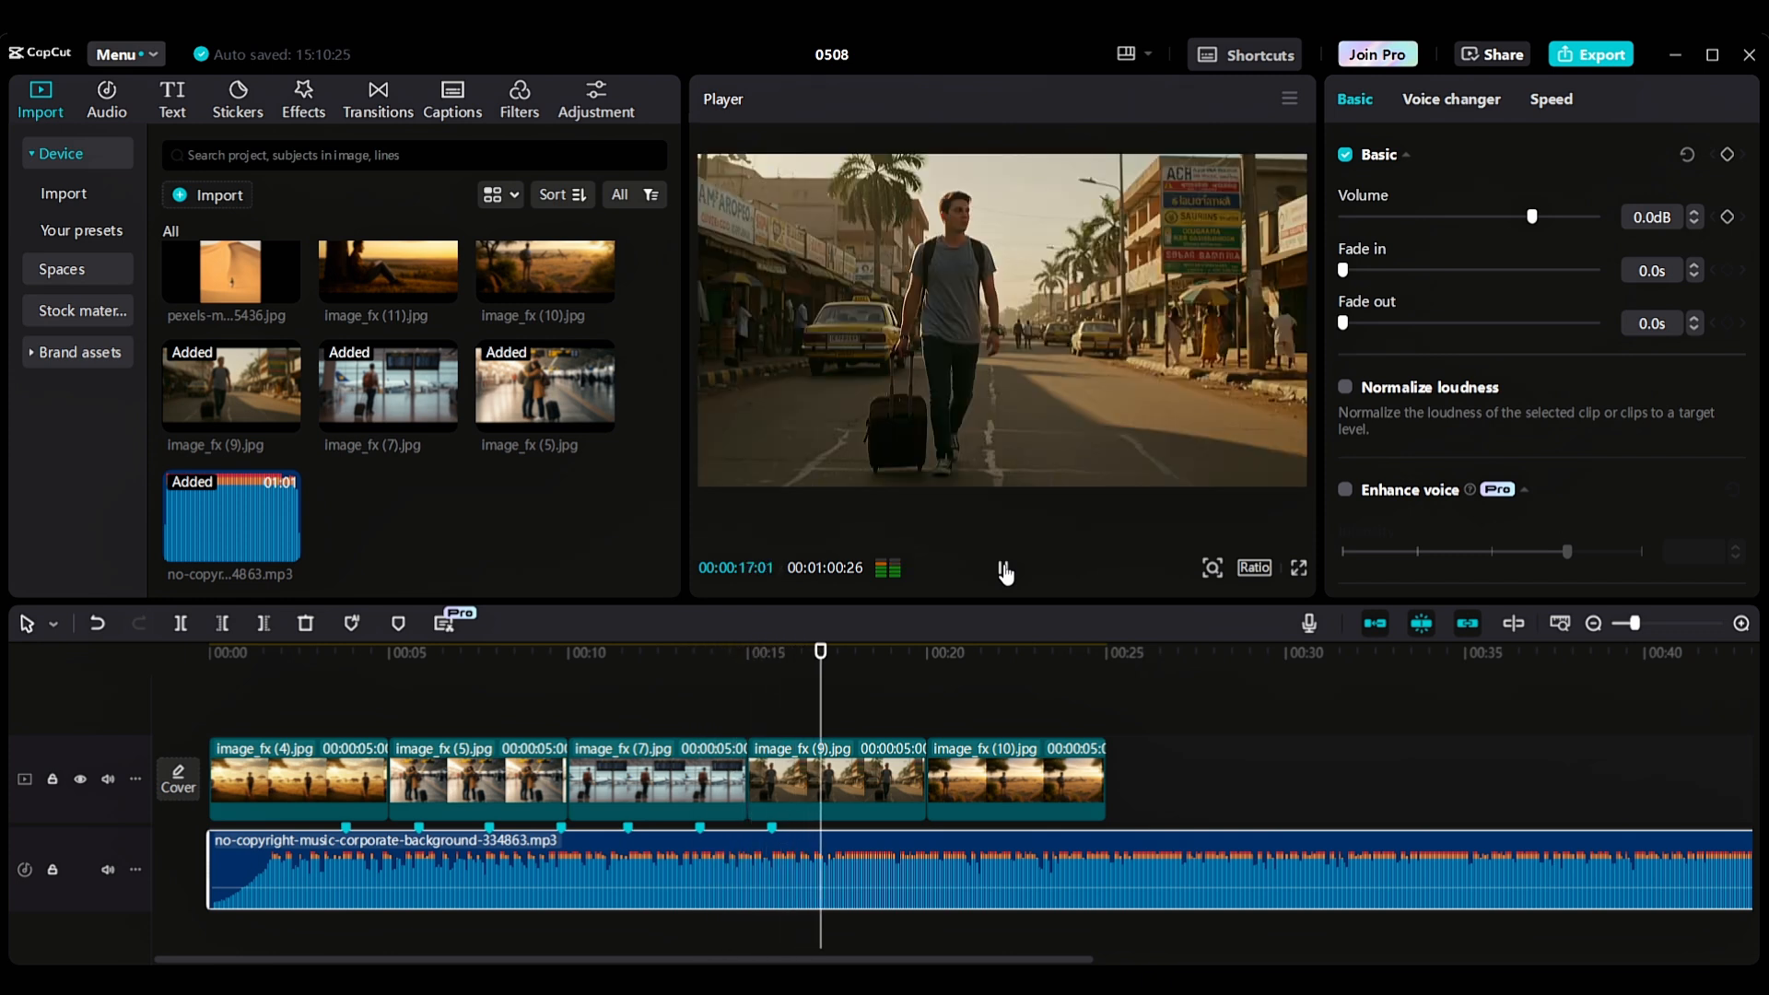
key(m)
click(1006, 571)
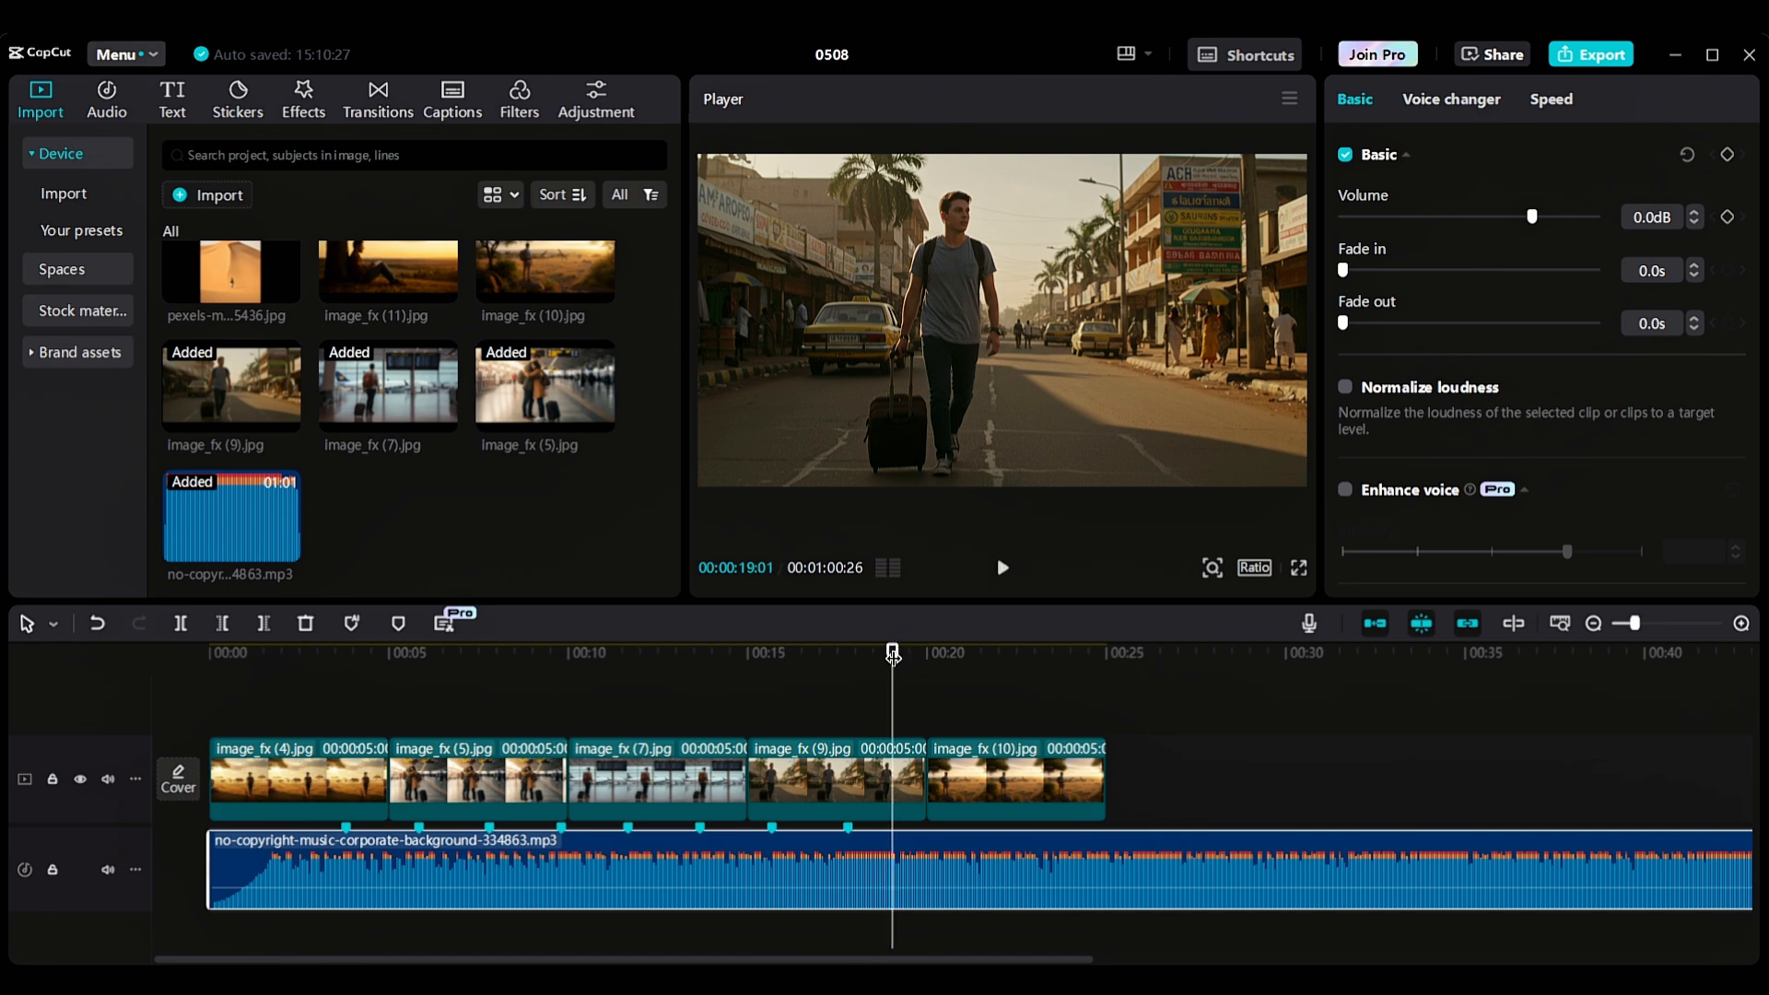
Step: Return the playhead to the start, move it near the first beat marker, and review the keyboard shortcut list
drag(892, 651, 523, 652)
drag(245, 652, 211, 653)
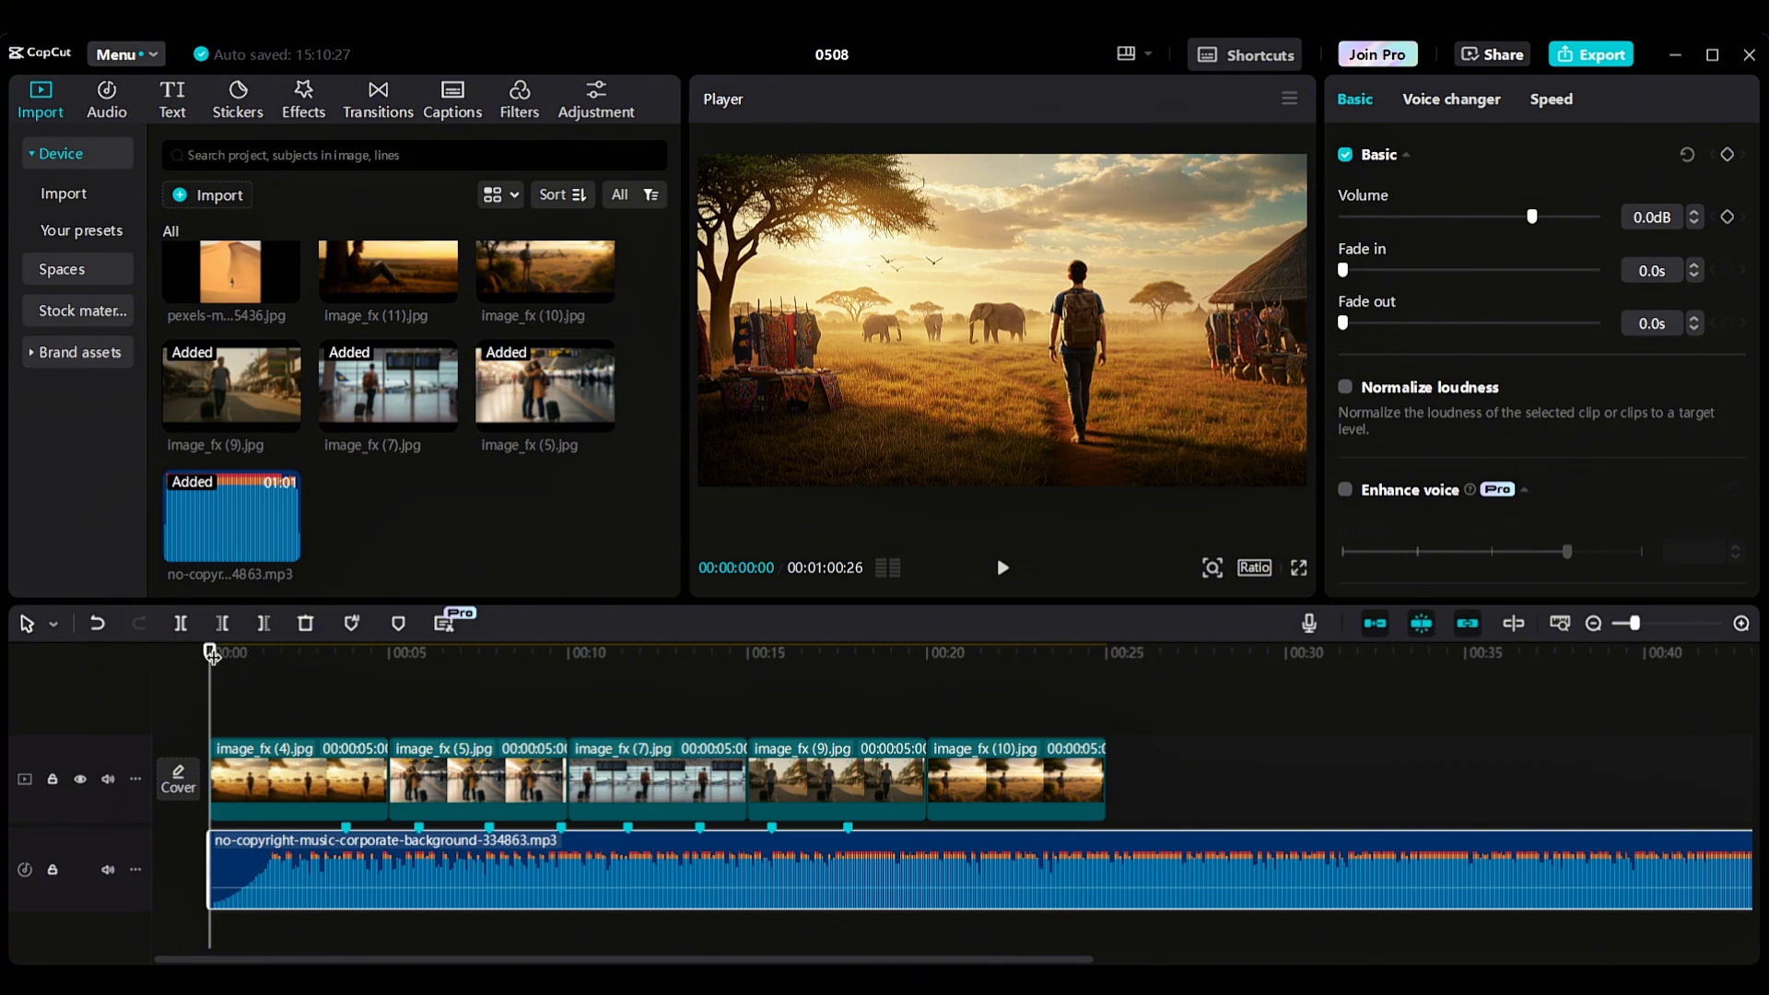
drag(213, 656, 339, 662)
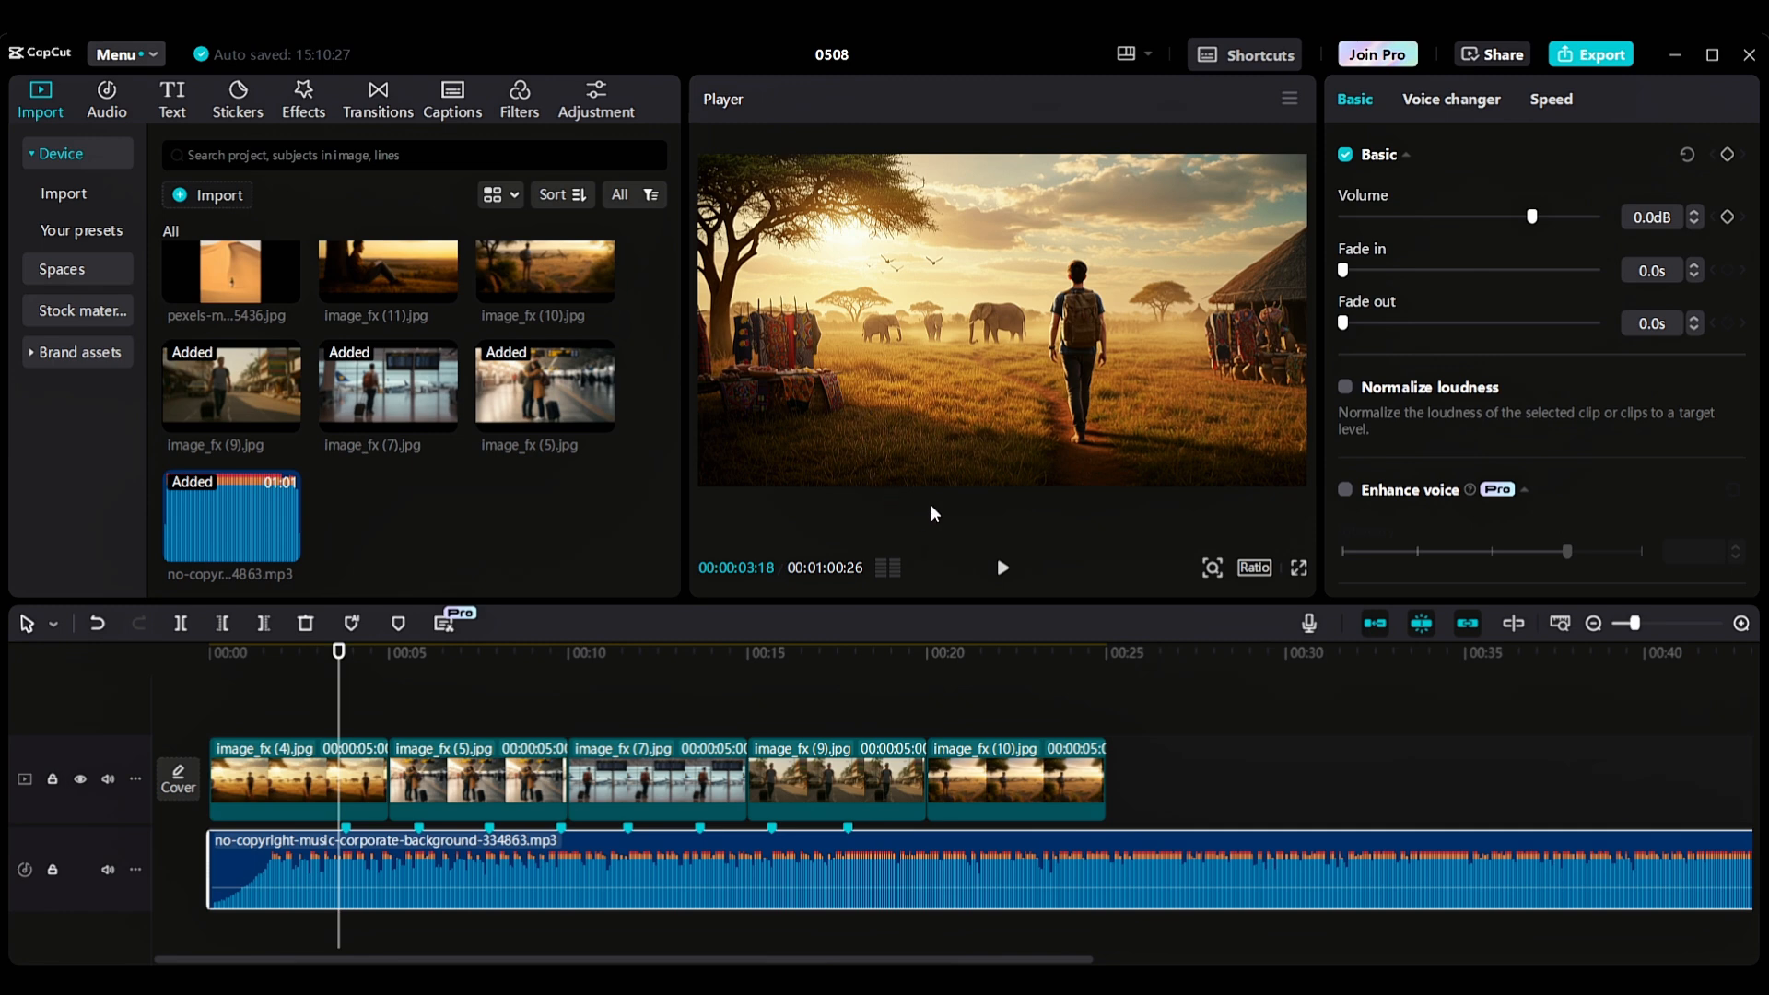
click(1248, 52)
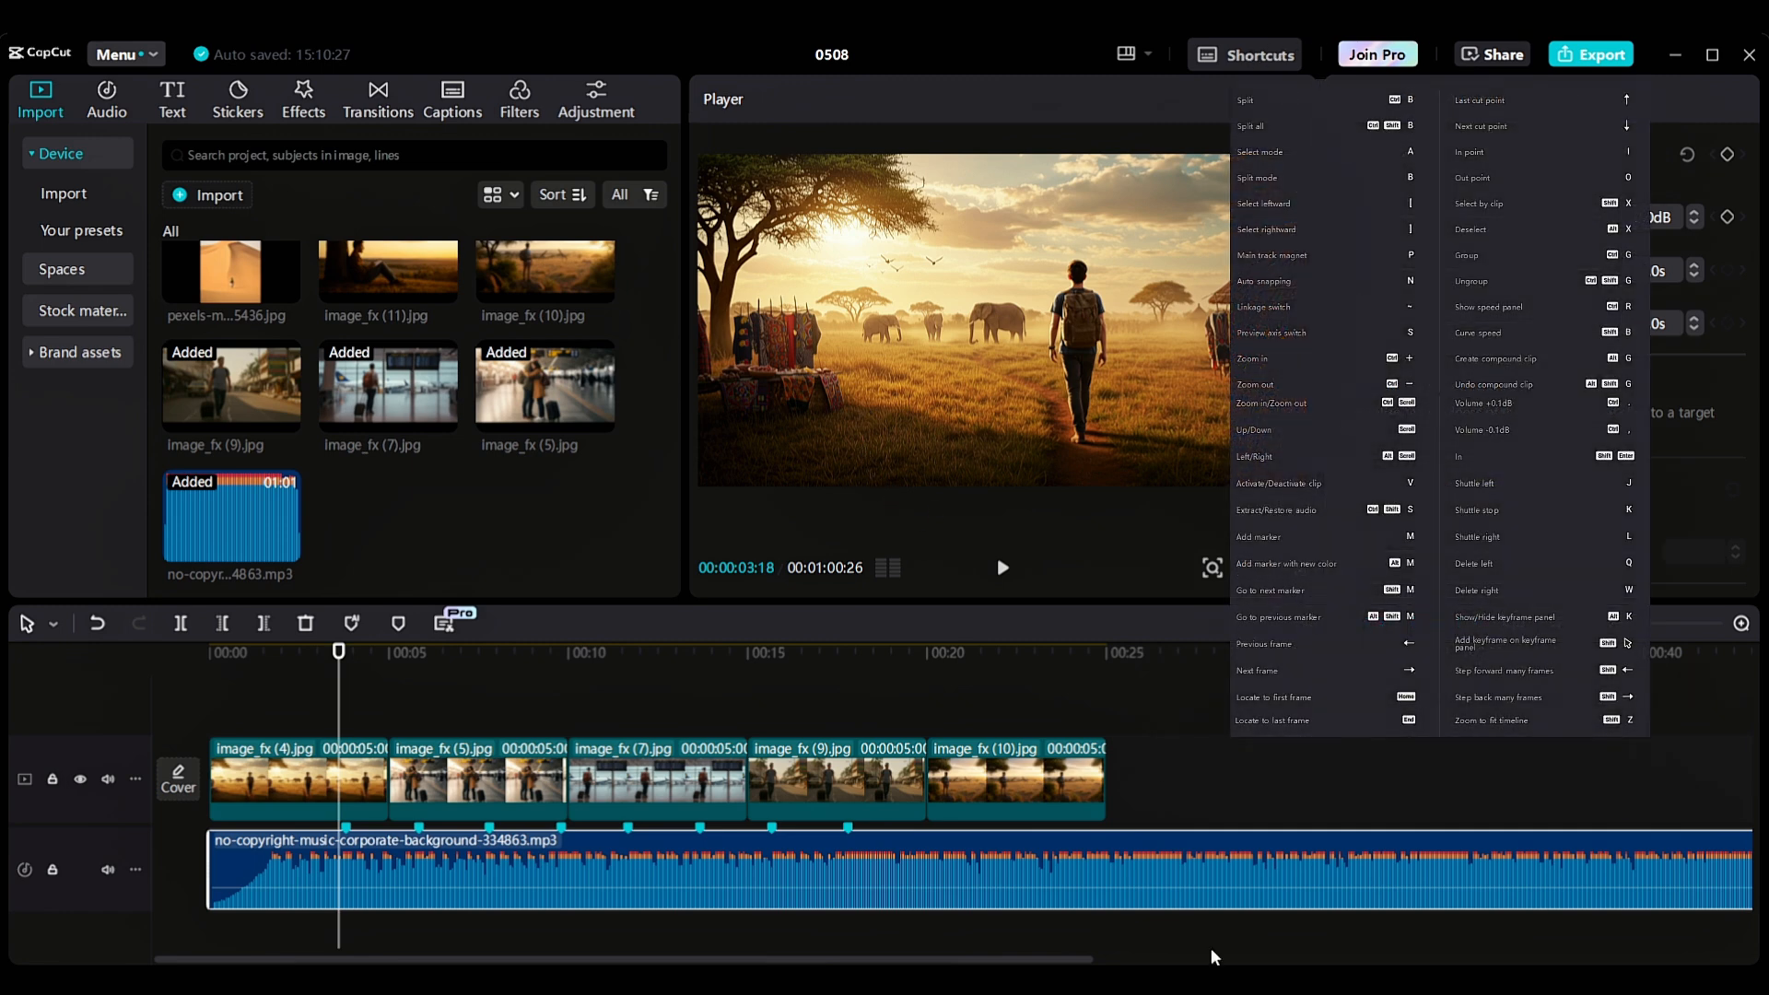
click(339, 658)
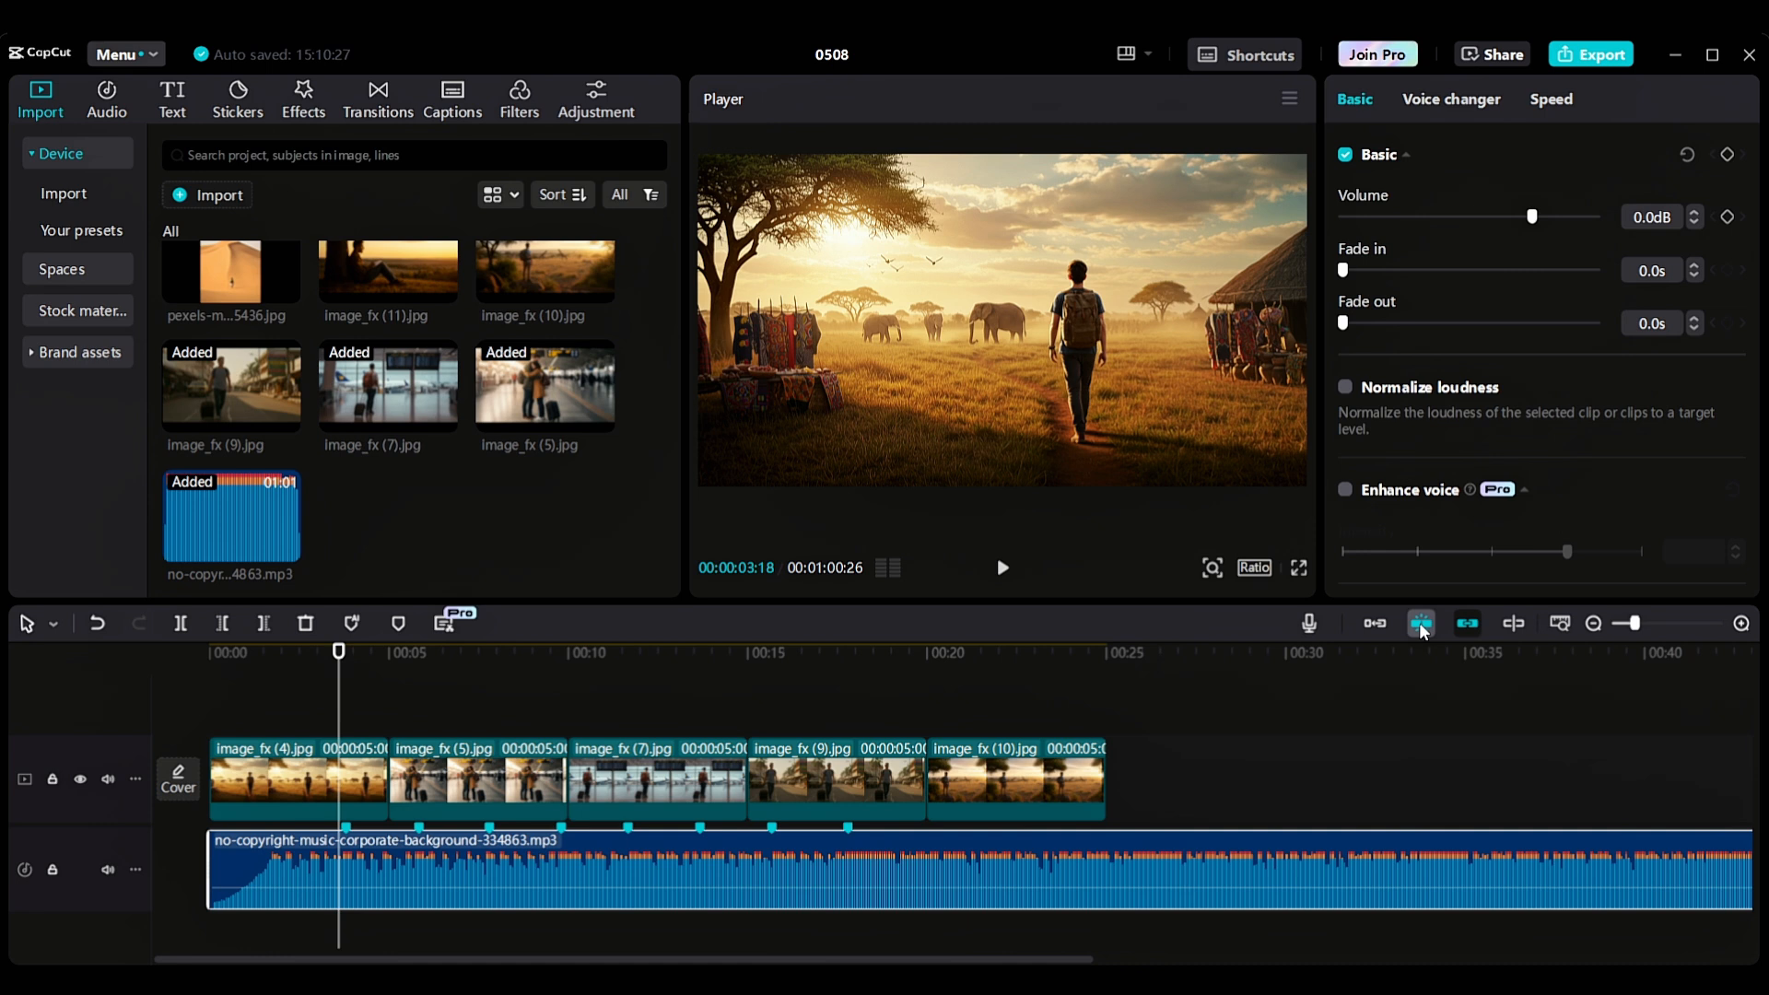
Step: Turn on the main track magnet and trim the ends of the image clips to the beat markers on the music clip
click(1377, 625)
click(357, 794)
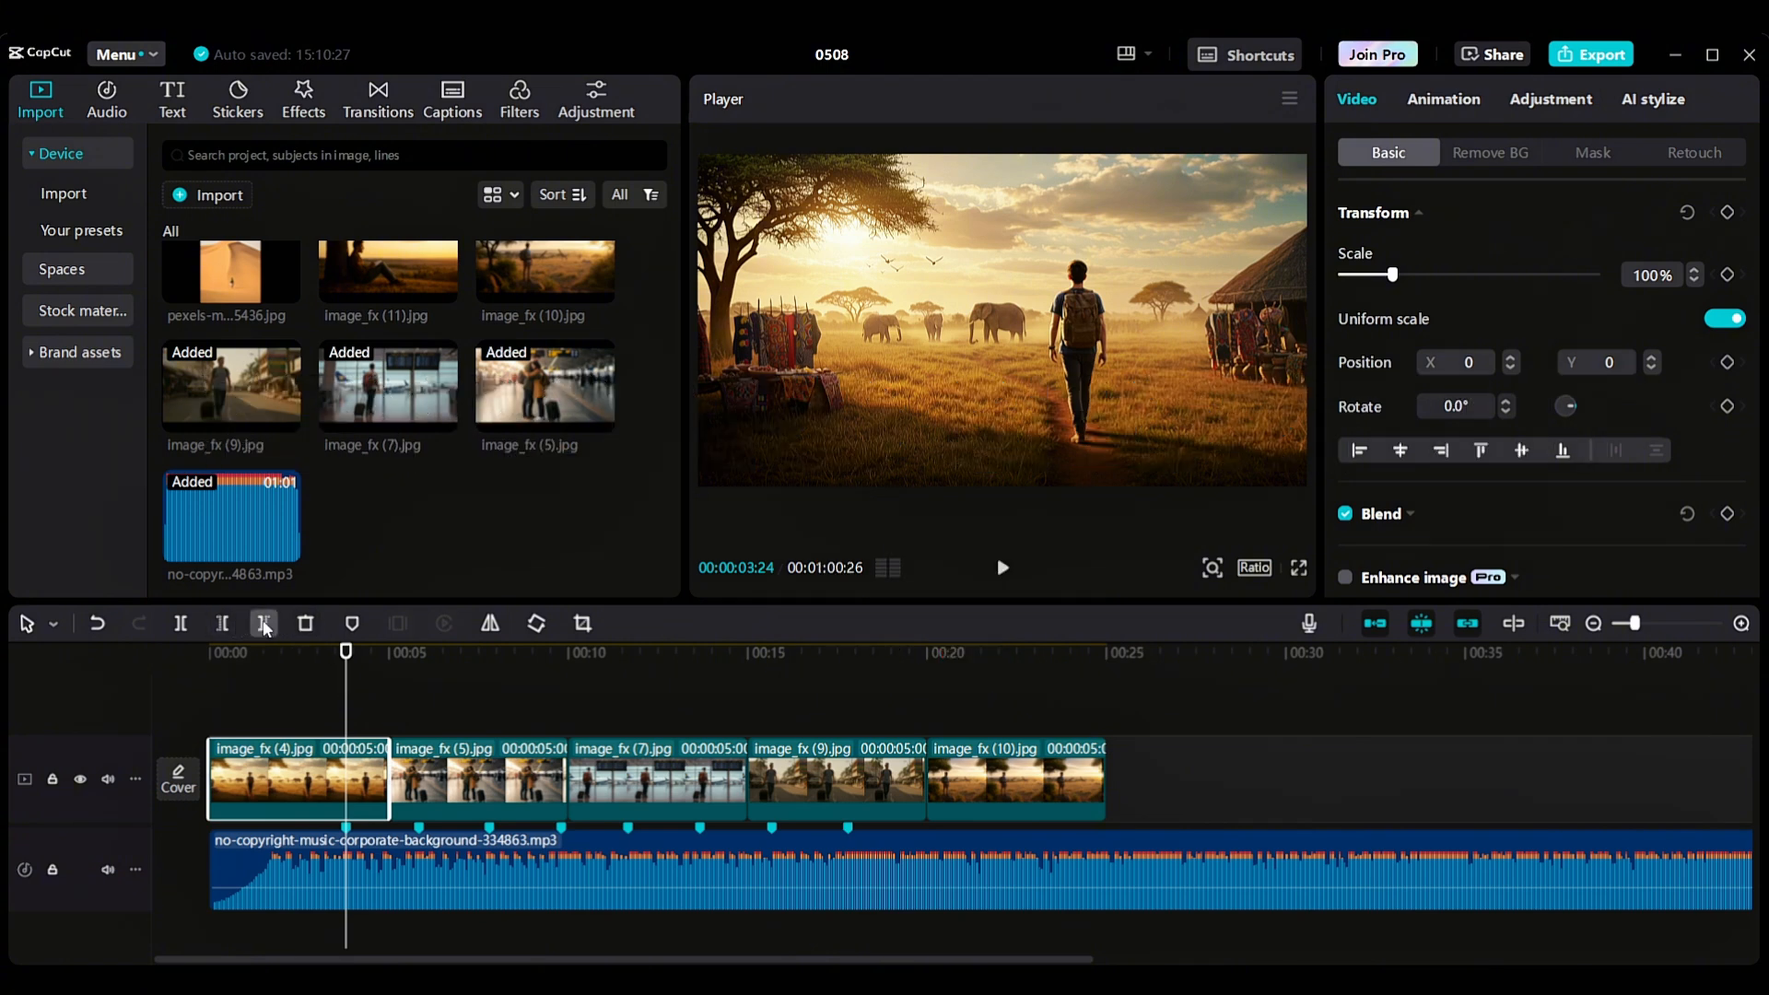
click(1002, 570)
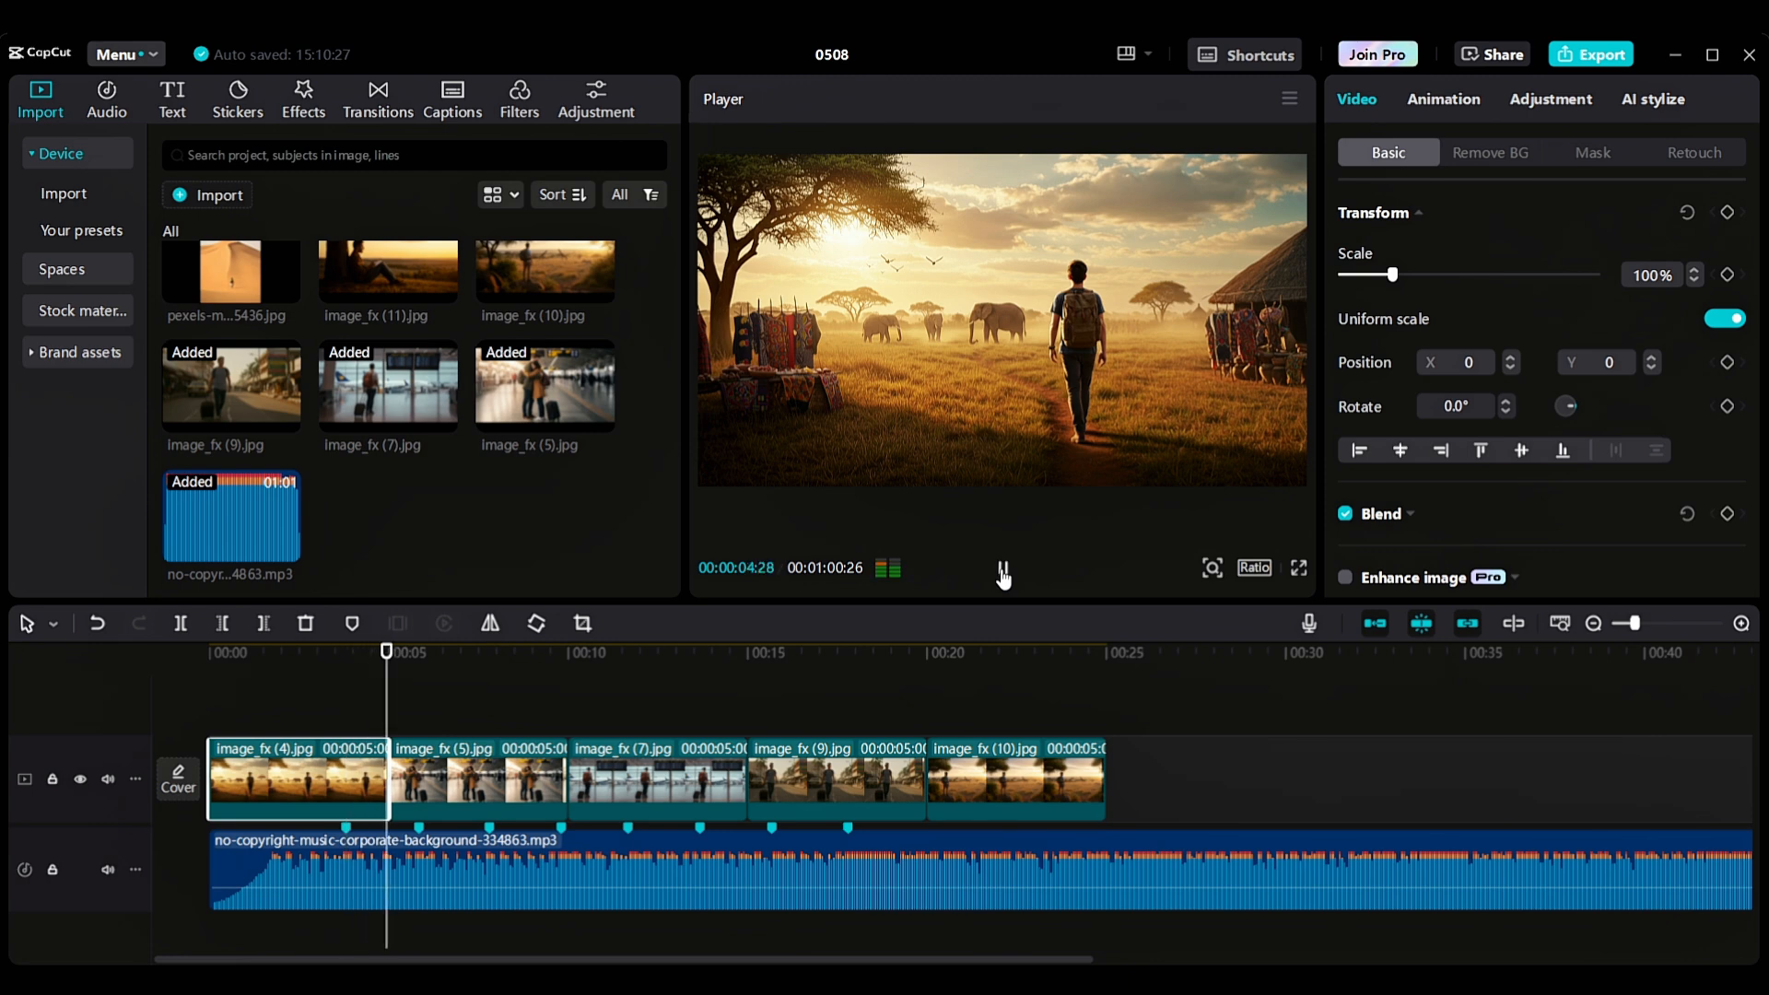
click(1003, 570)
drag(388, 651, 624, 688)
key(w)
key(w)
key(w)
key(w)
key(w)
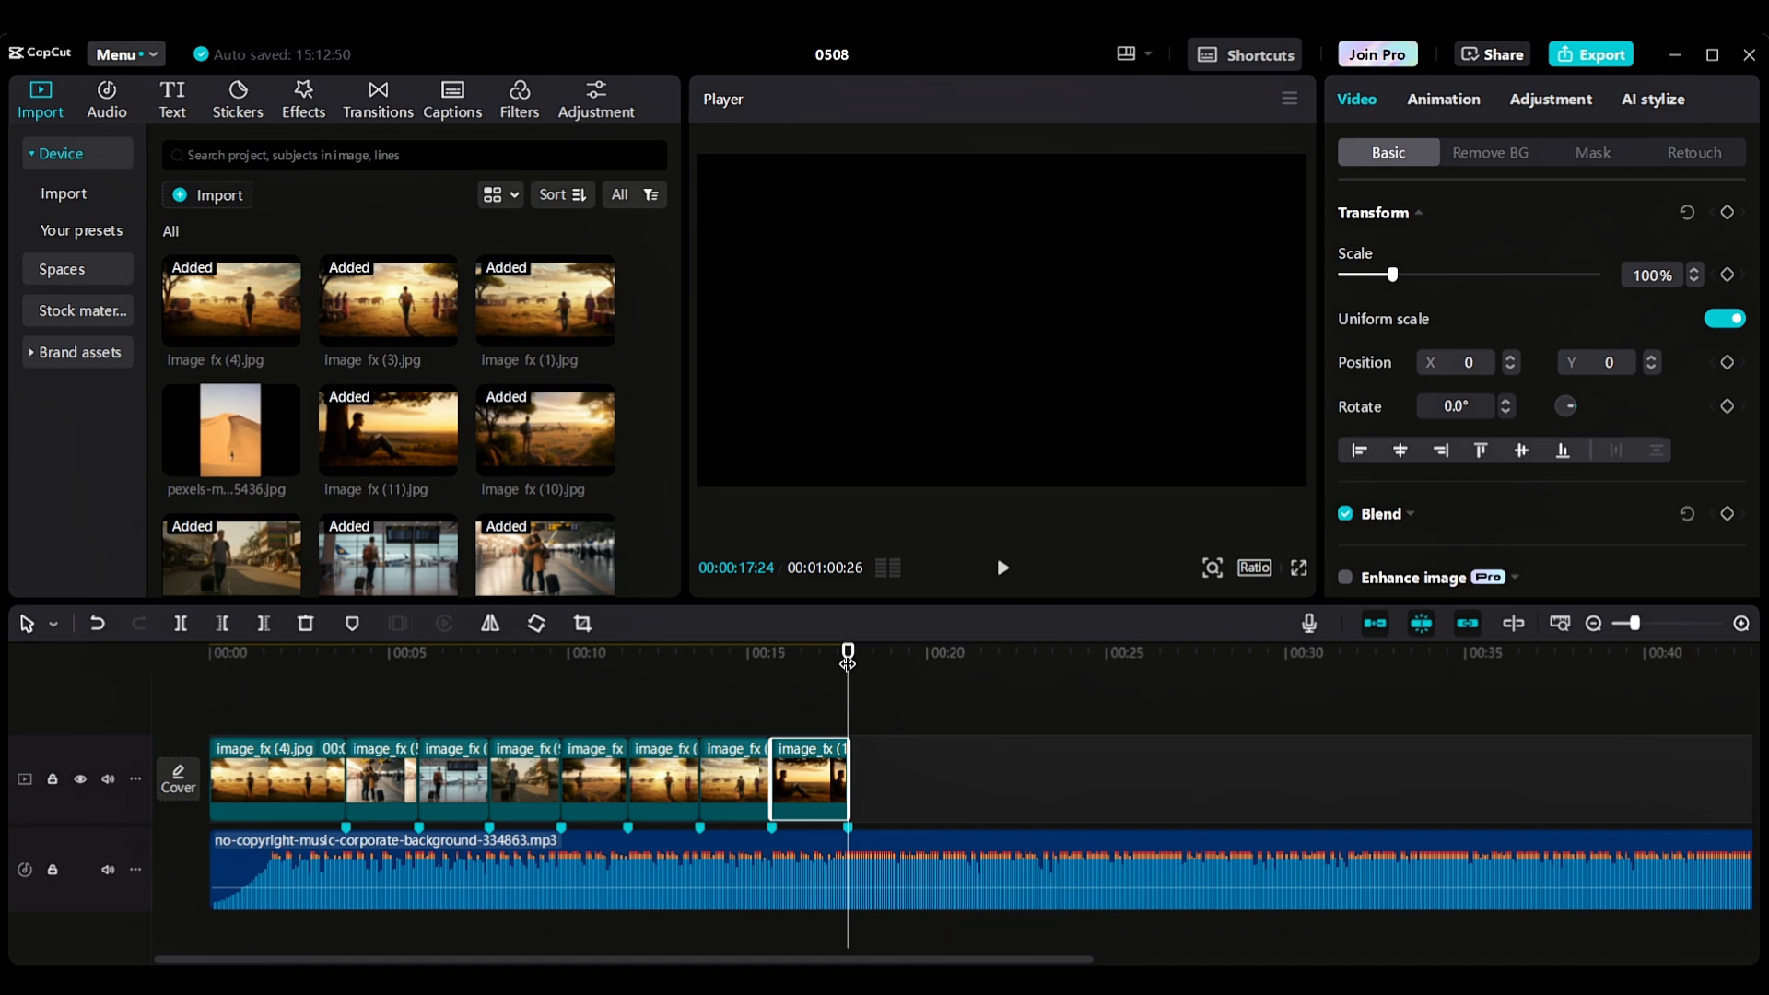
Step: Play the sequence from the start to check that the image cuts match the beats
key(Home)
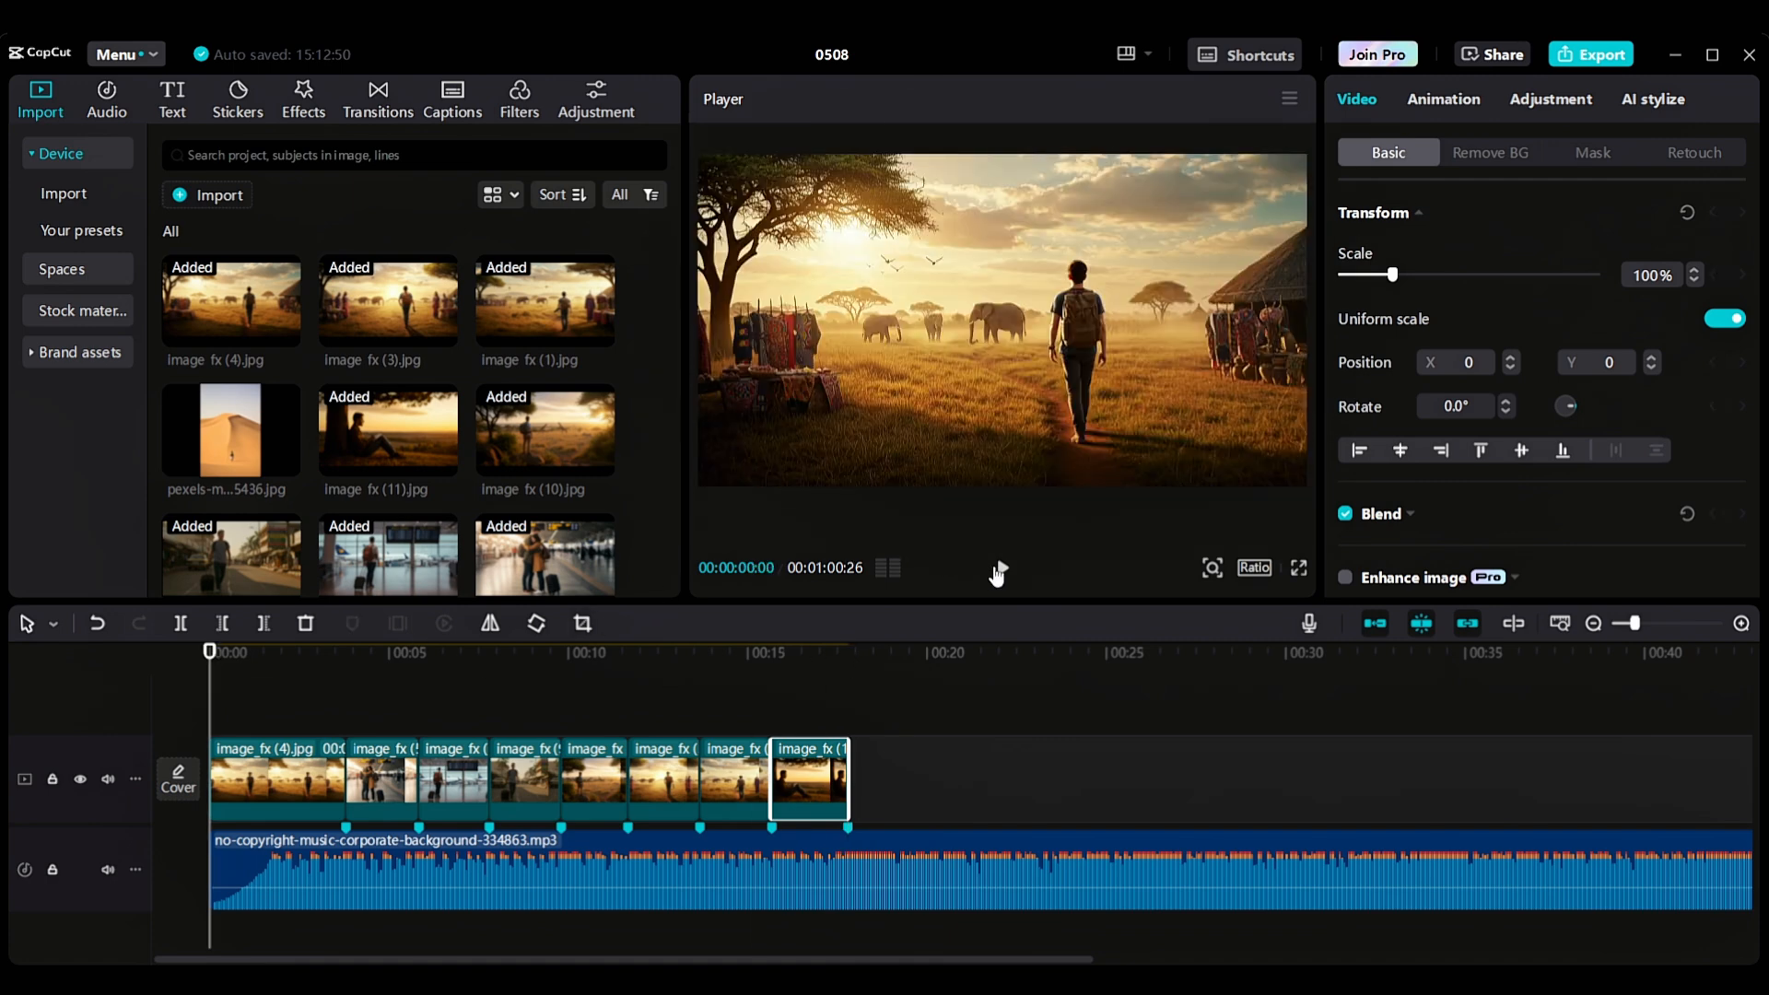
click(996, 572)
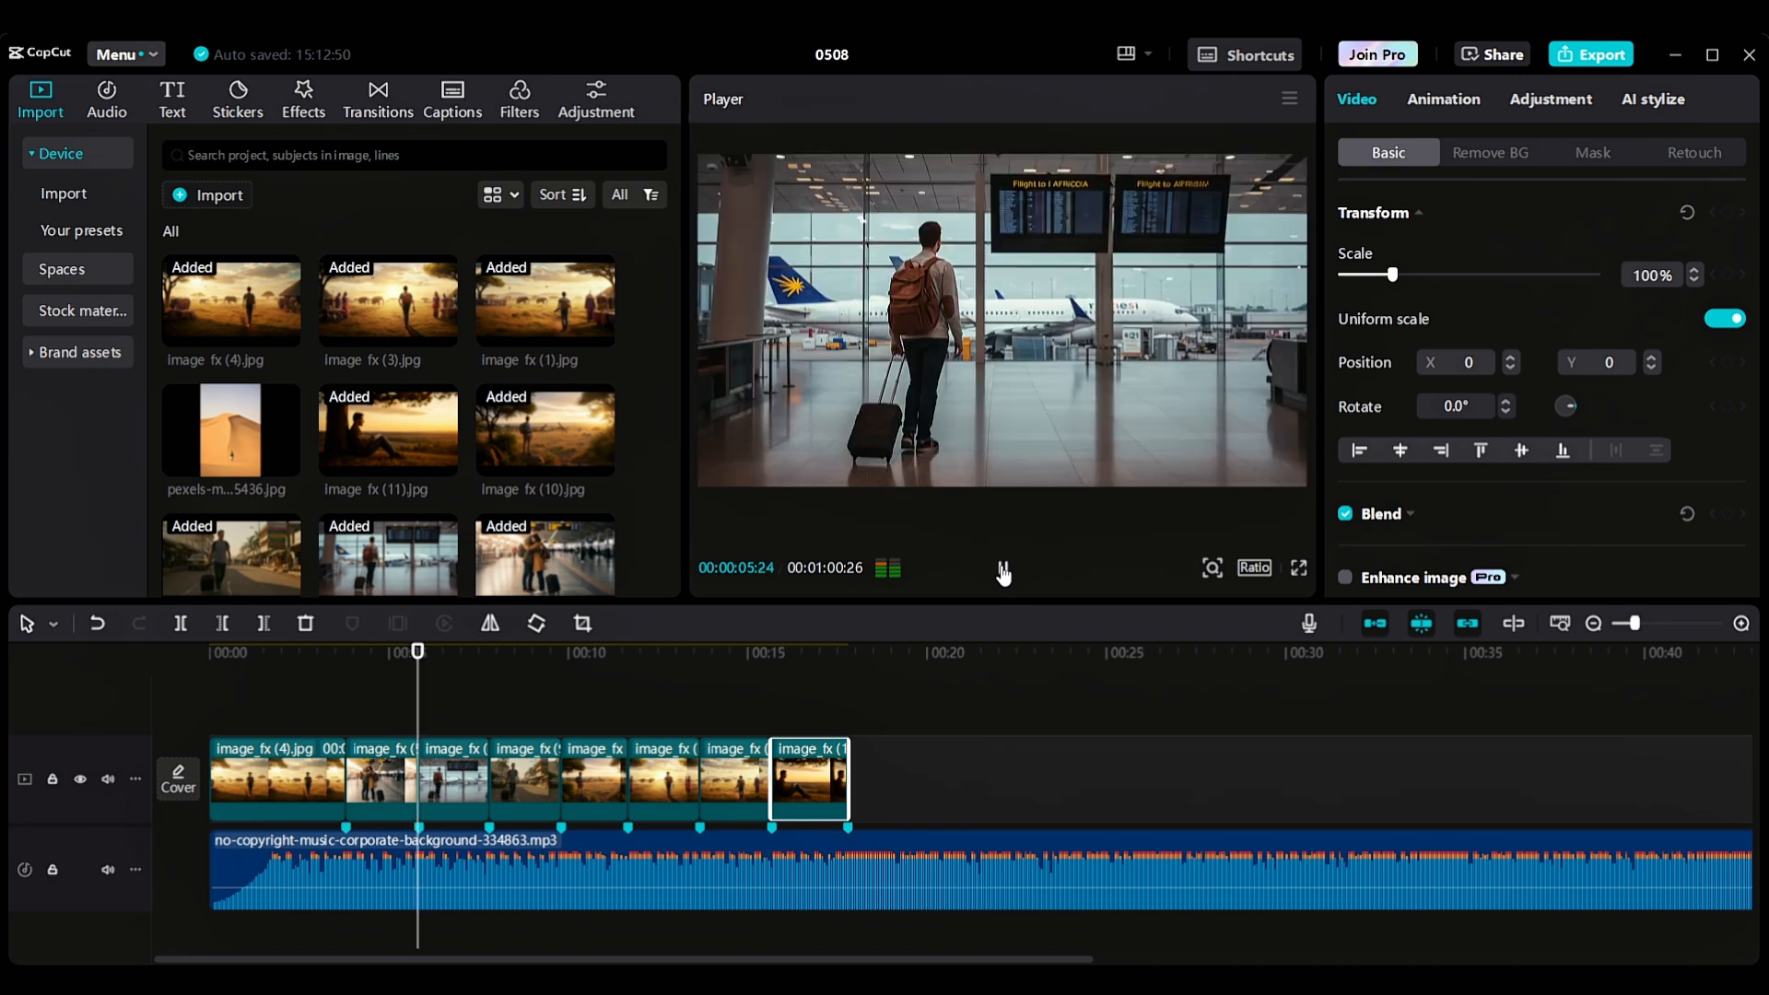
click(1003, 570)
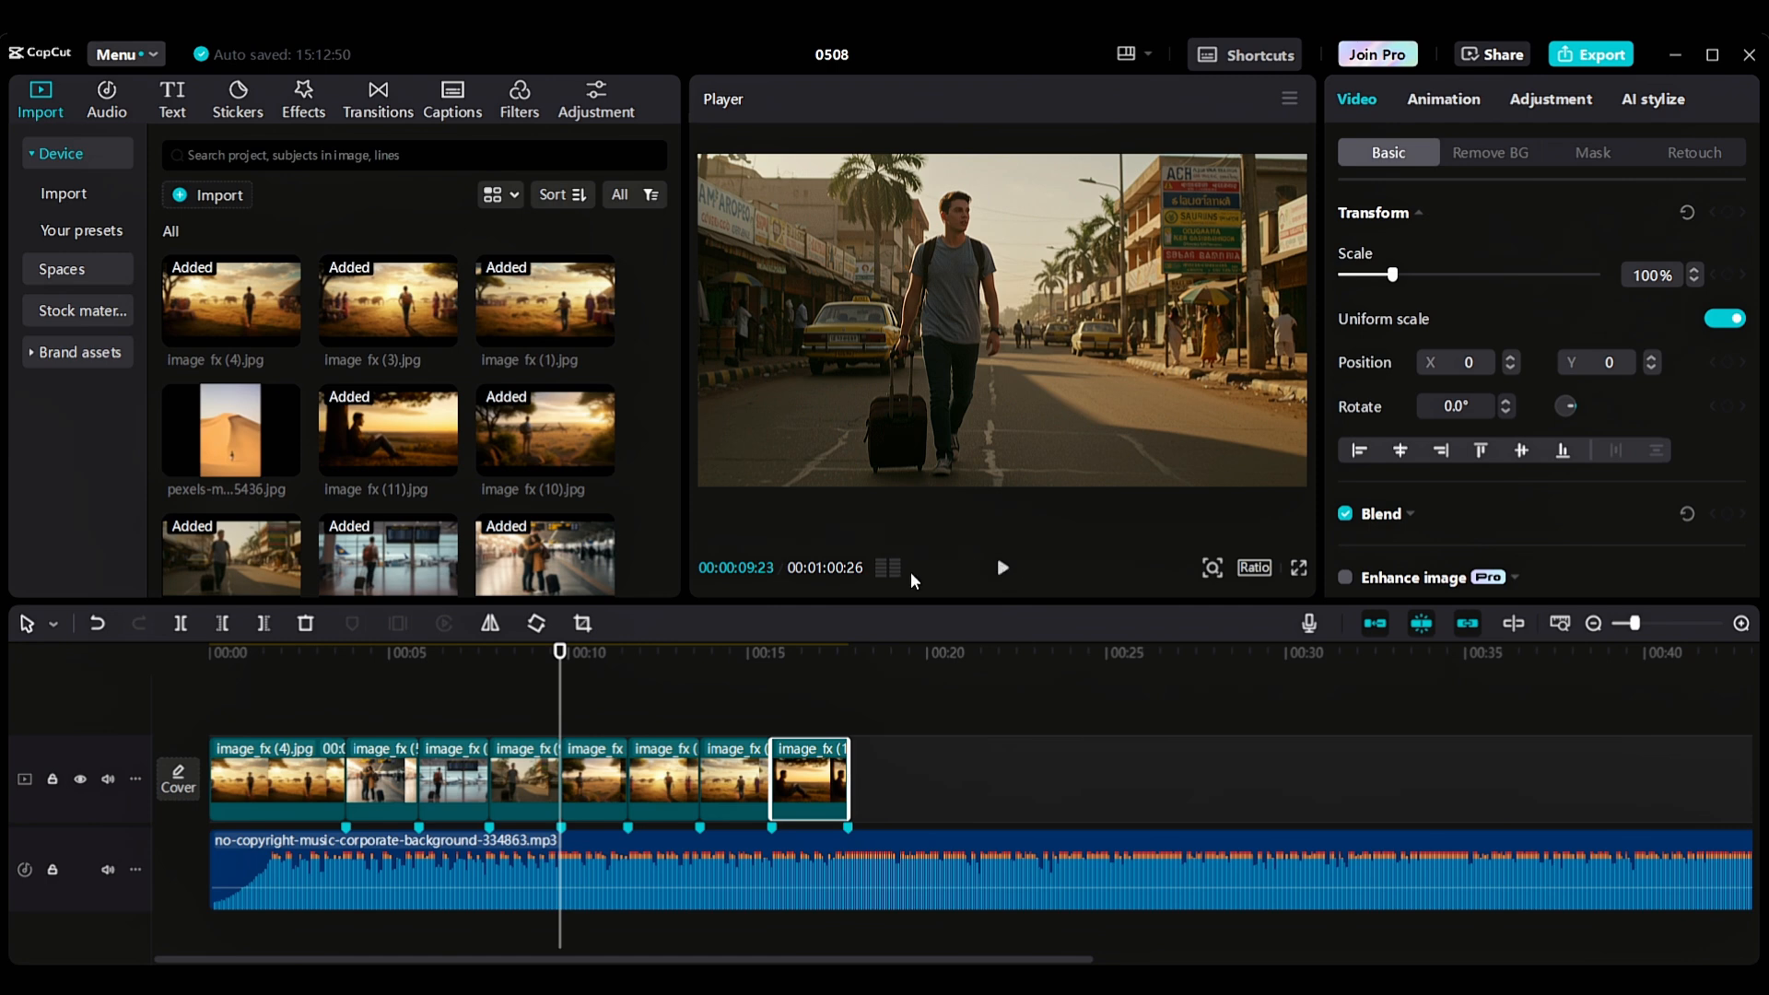
Step: Add the Floodlight transition at the first cut, 00:00:03:24, and move the playhead to the second cut
drag(556, 656, 344, 682)
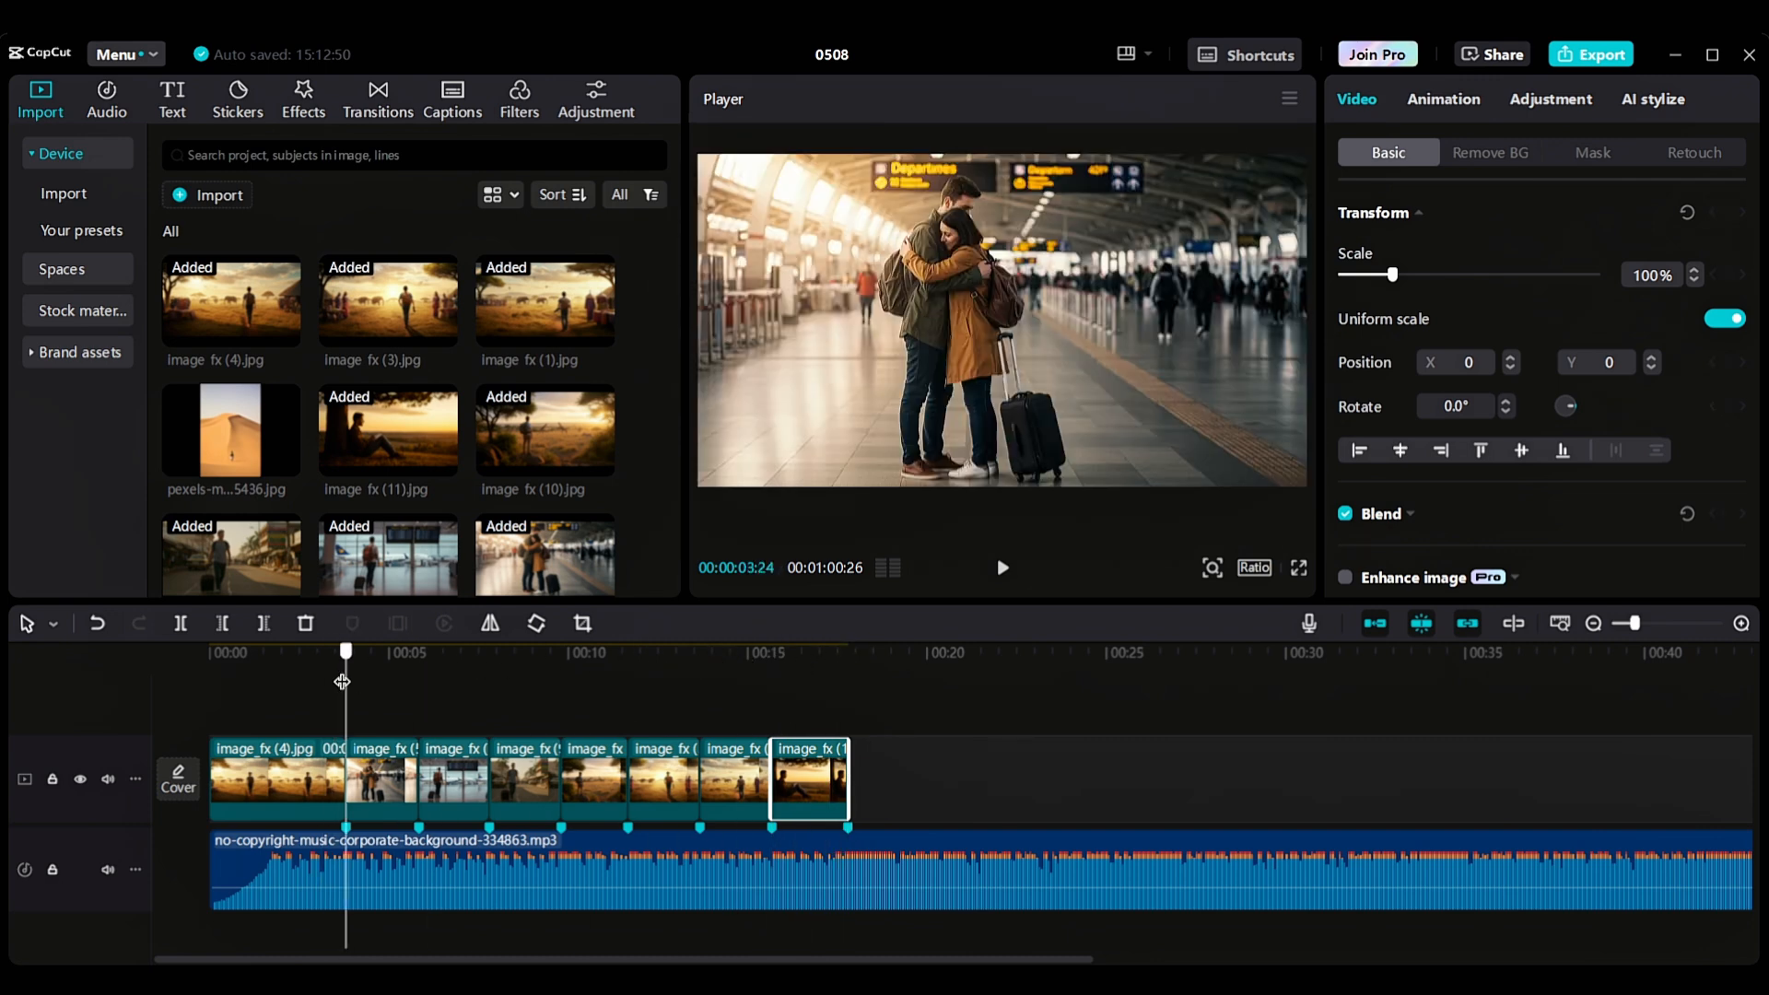
click(378, 95)
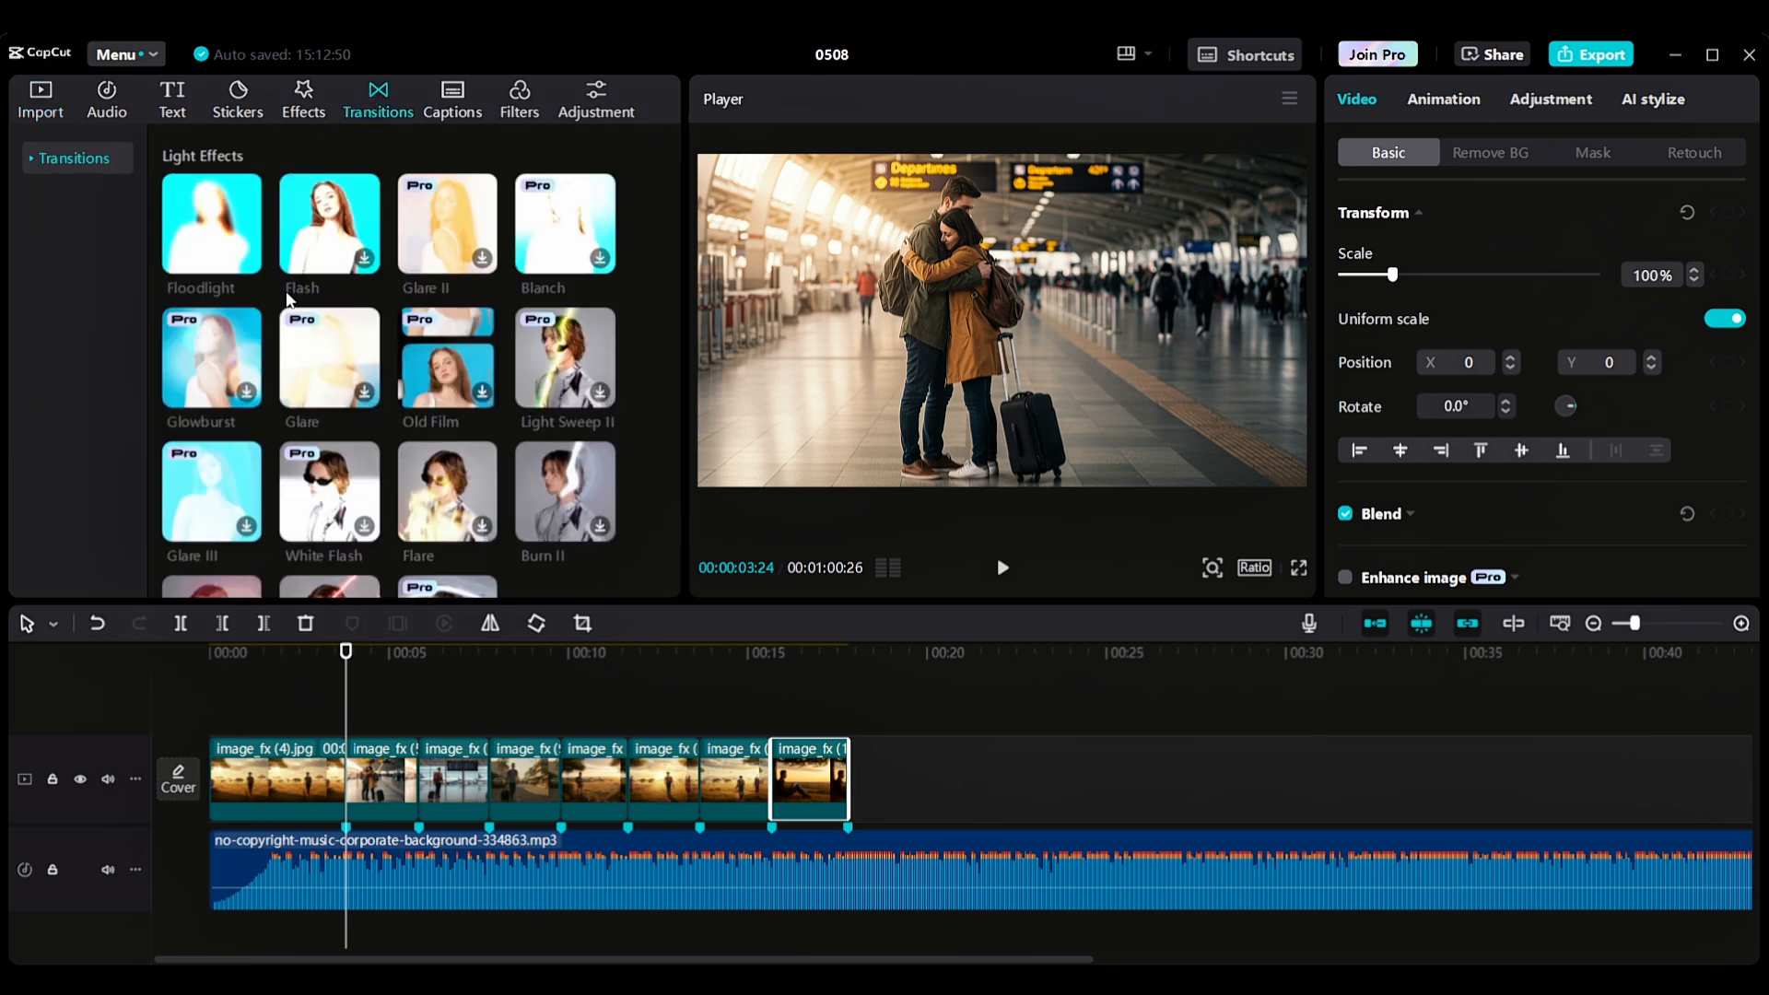
click(247, 259)
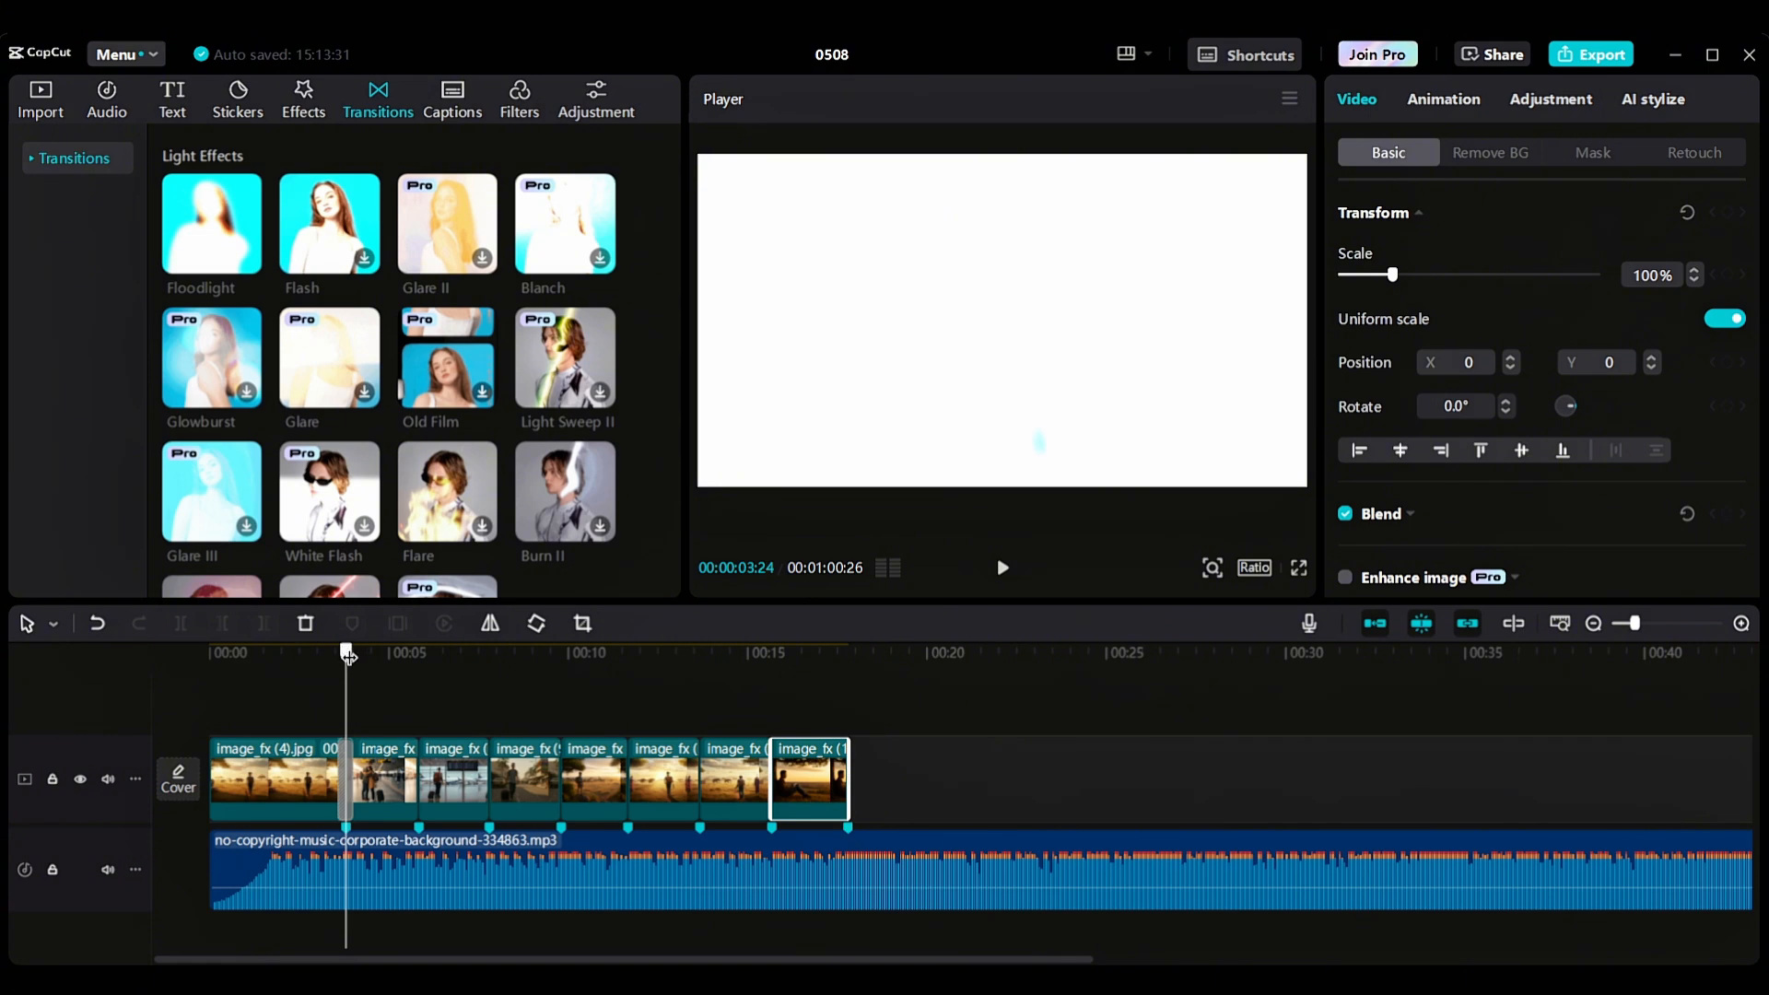
drag(348, 654, 419, 654)
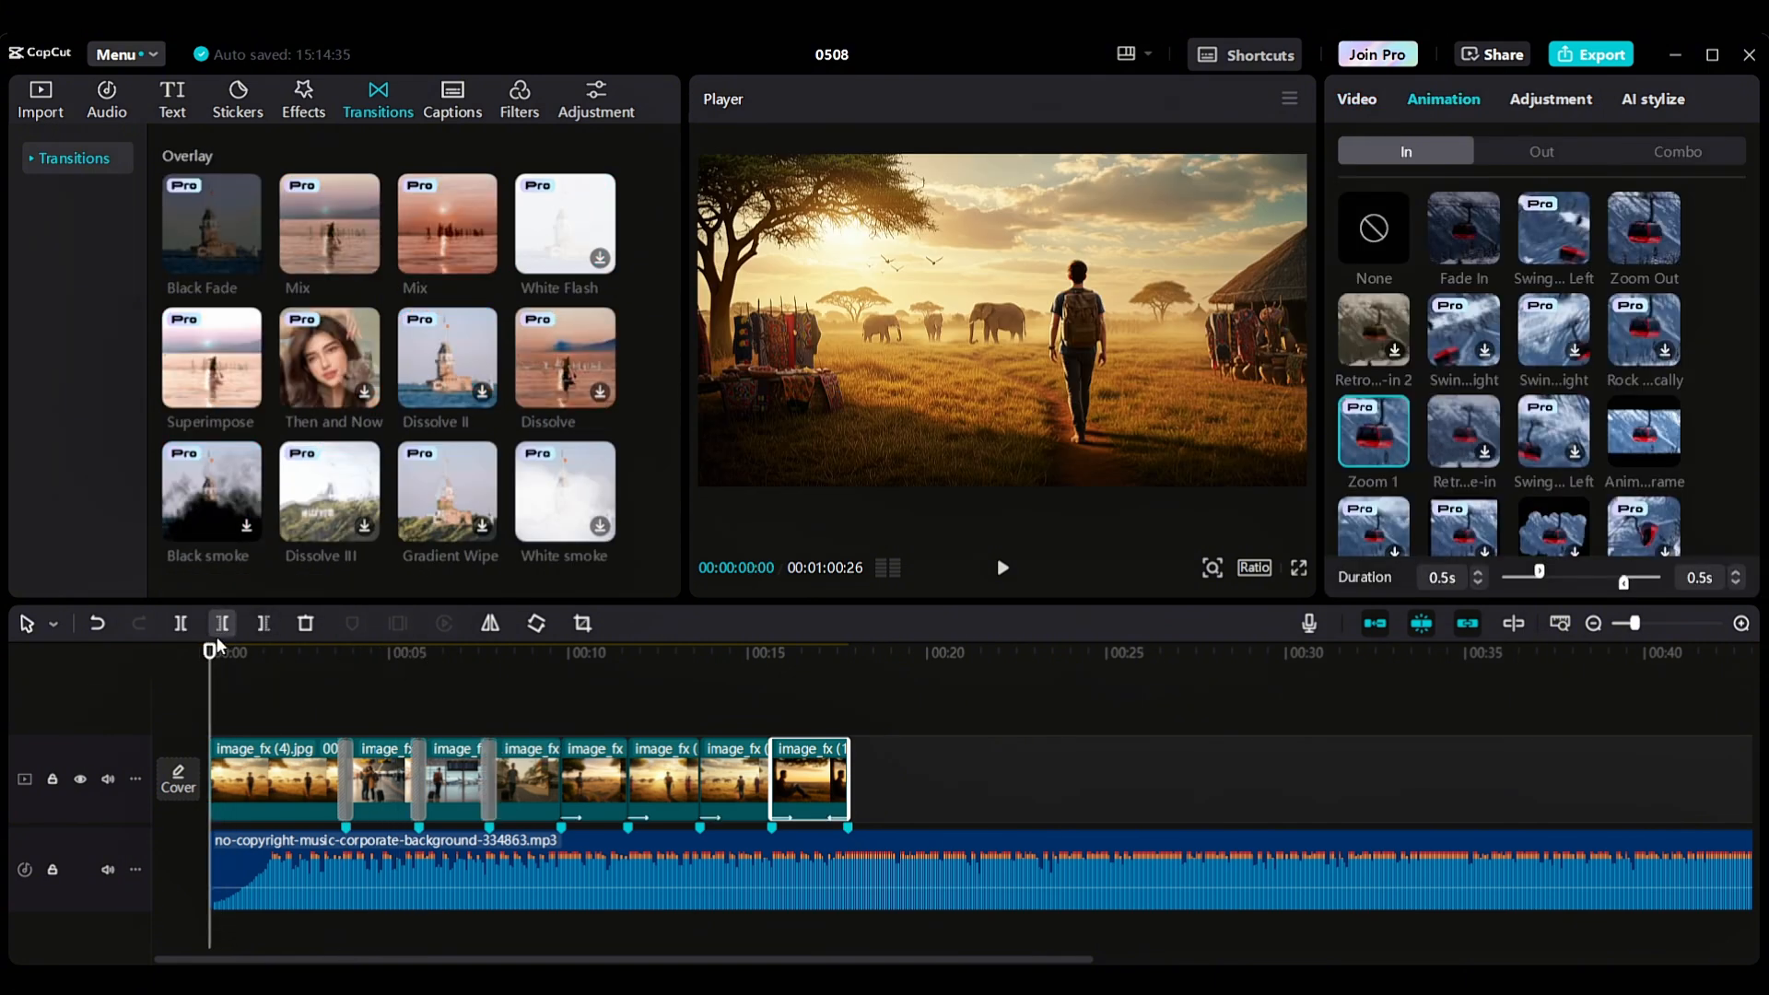
Step: Trim the music clip to end with the last image at 00:00:17:24 and give it a 1.0 s fade-out
drag(211, 654, 848, 687)
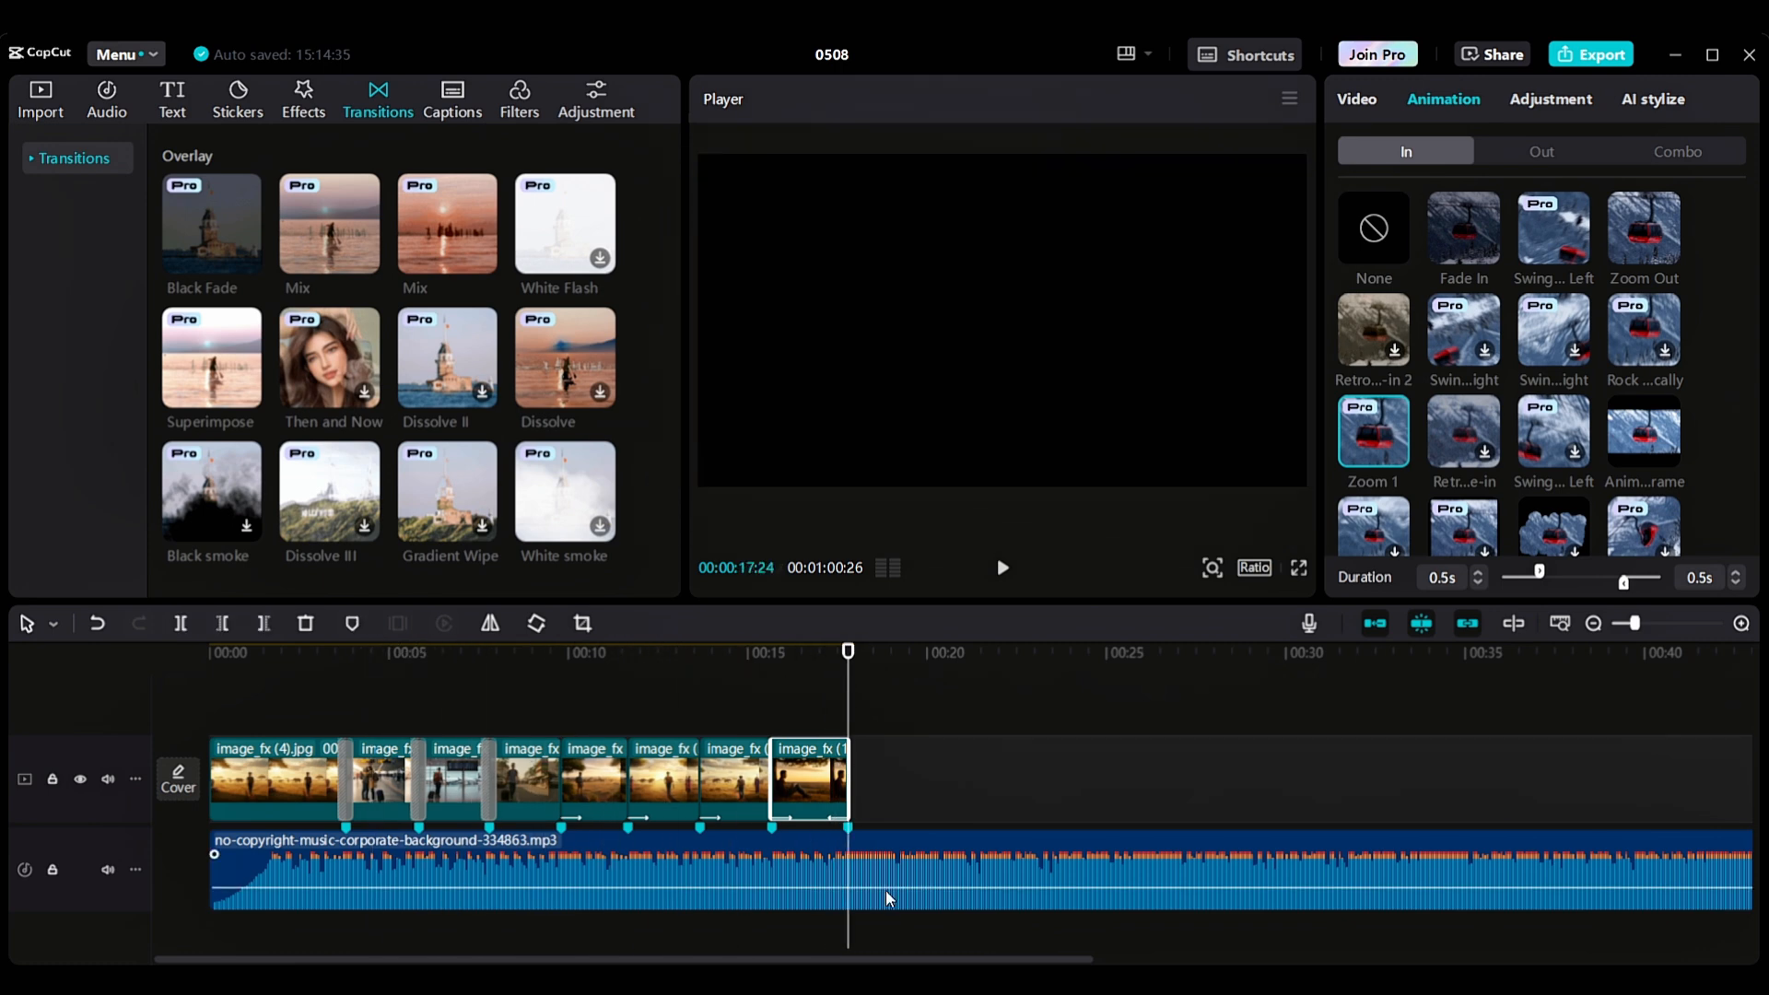
click(889, 857)
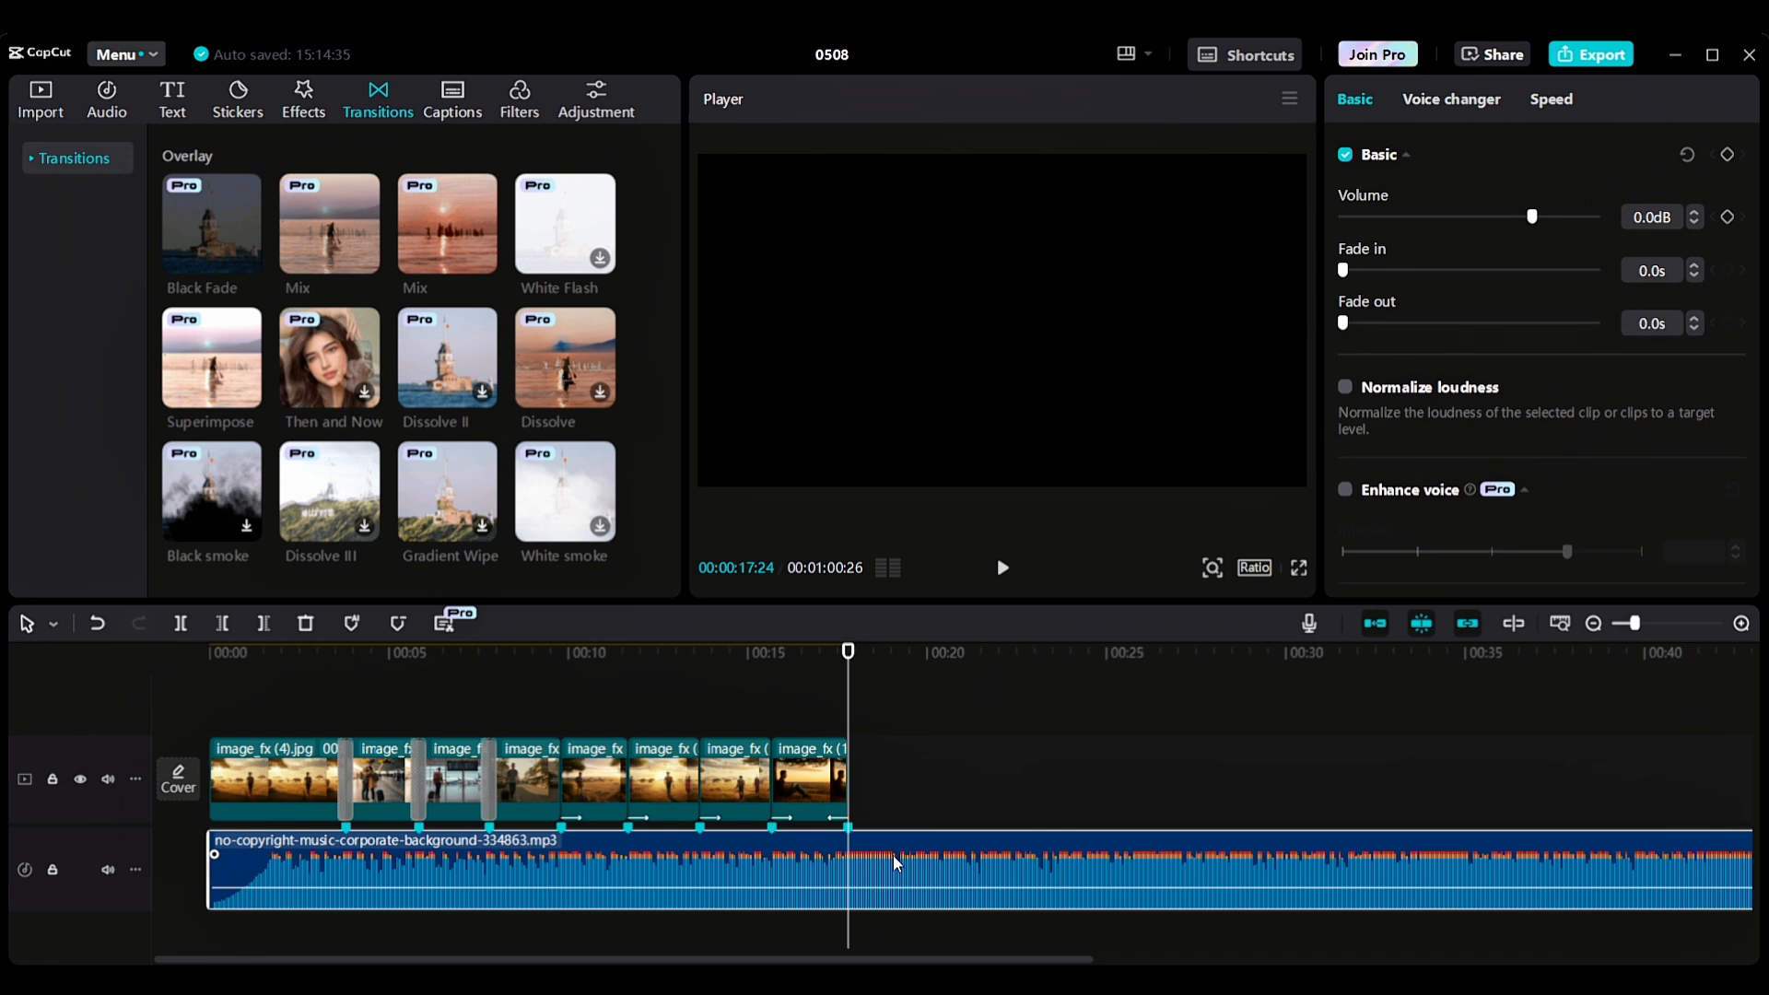
key(w)
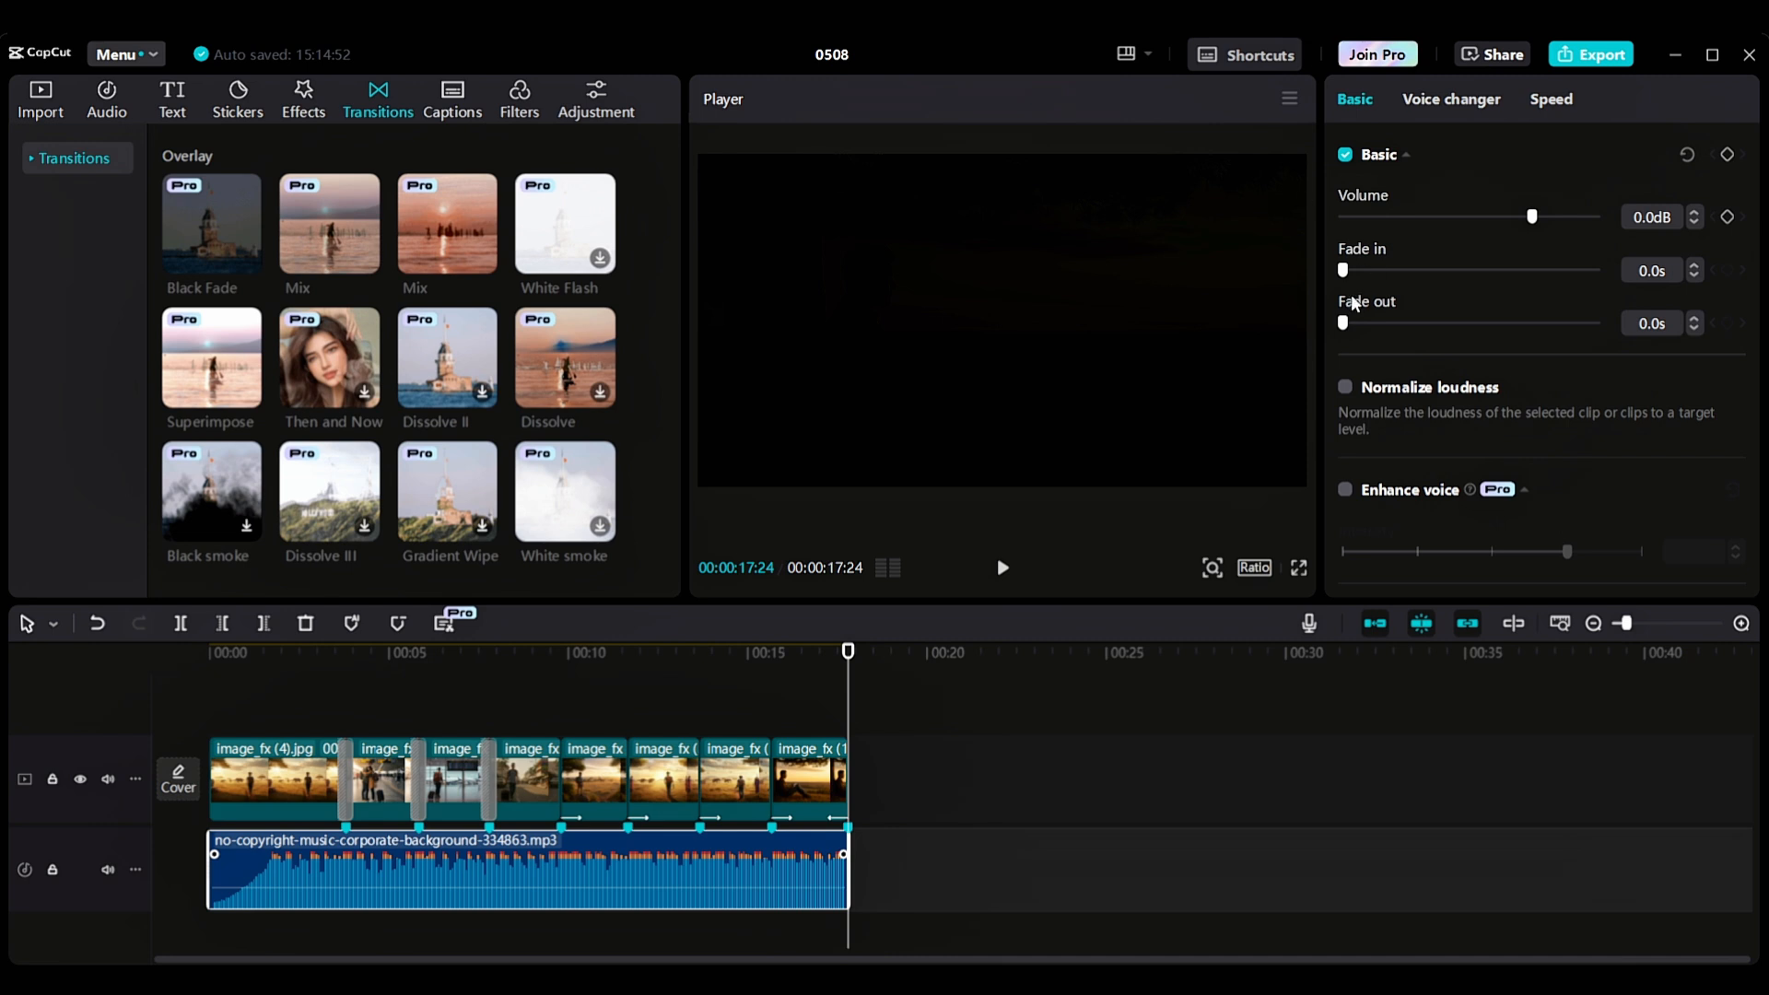
drag(1343, 325, 1368, 324)
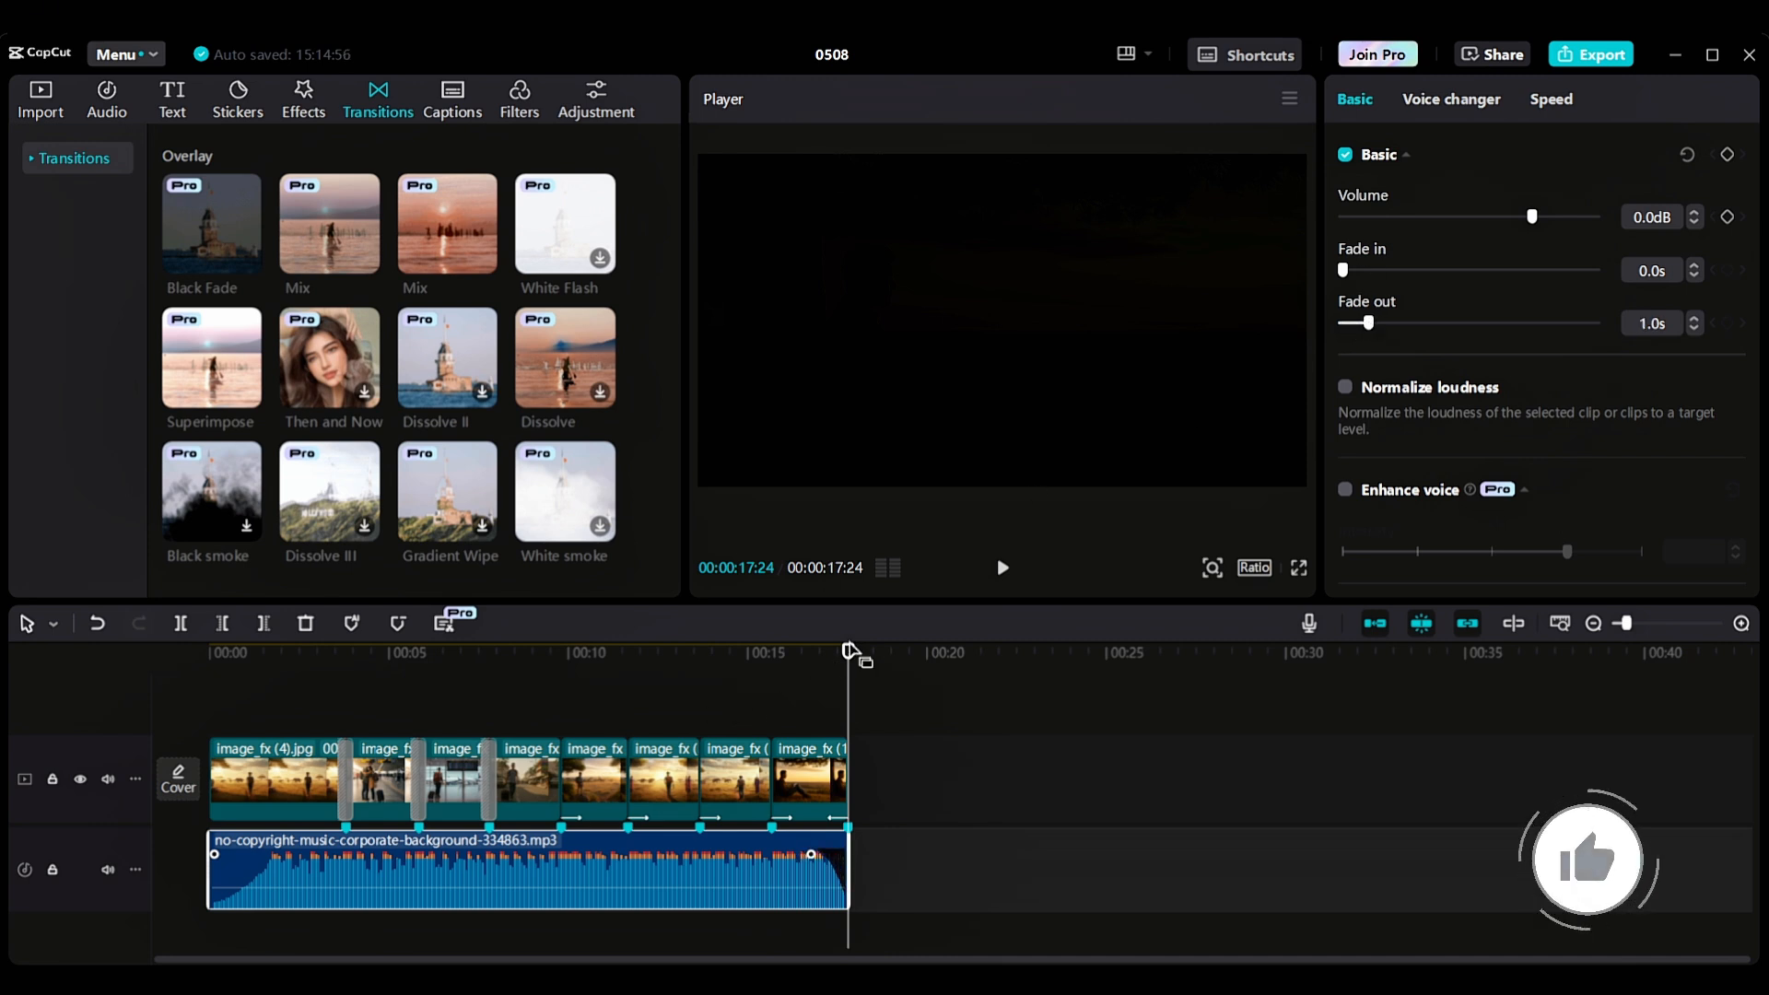
Step: Play the whole edited sequence from the start and return the playhead to the beginning
drag(848, 651, 210, 651)
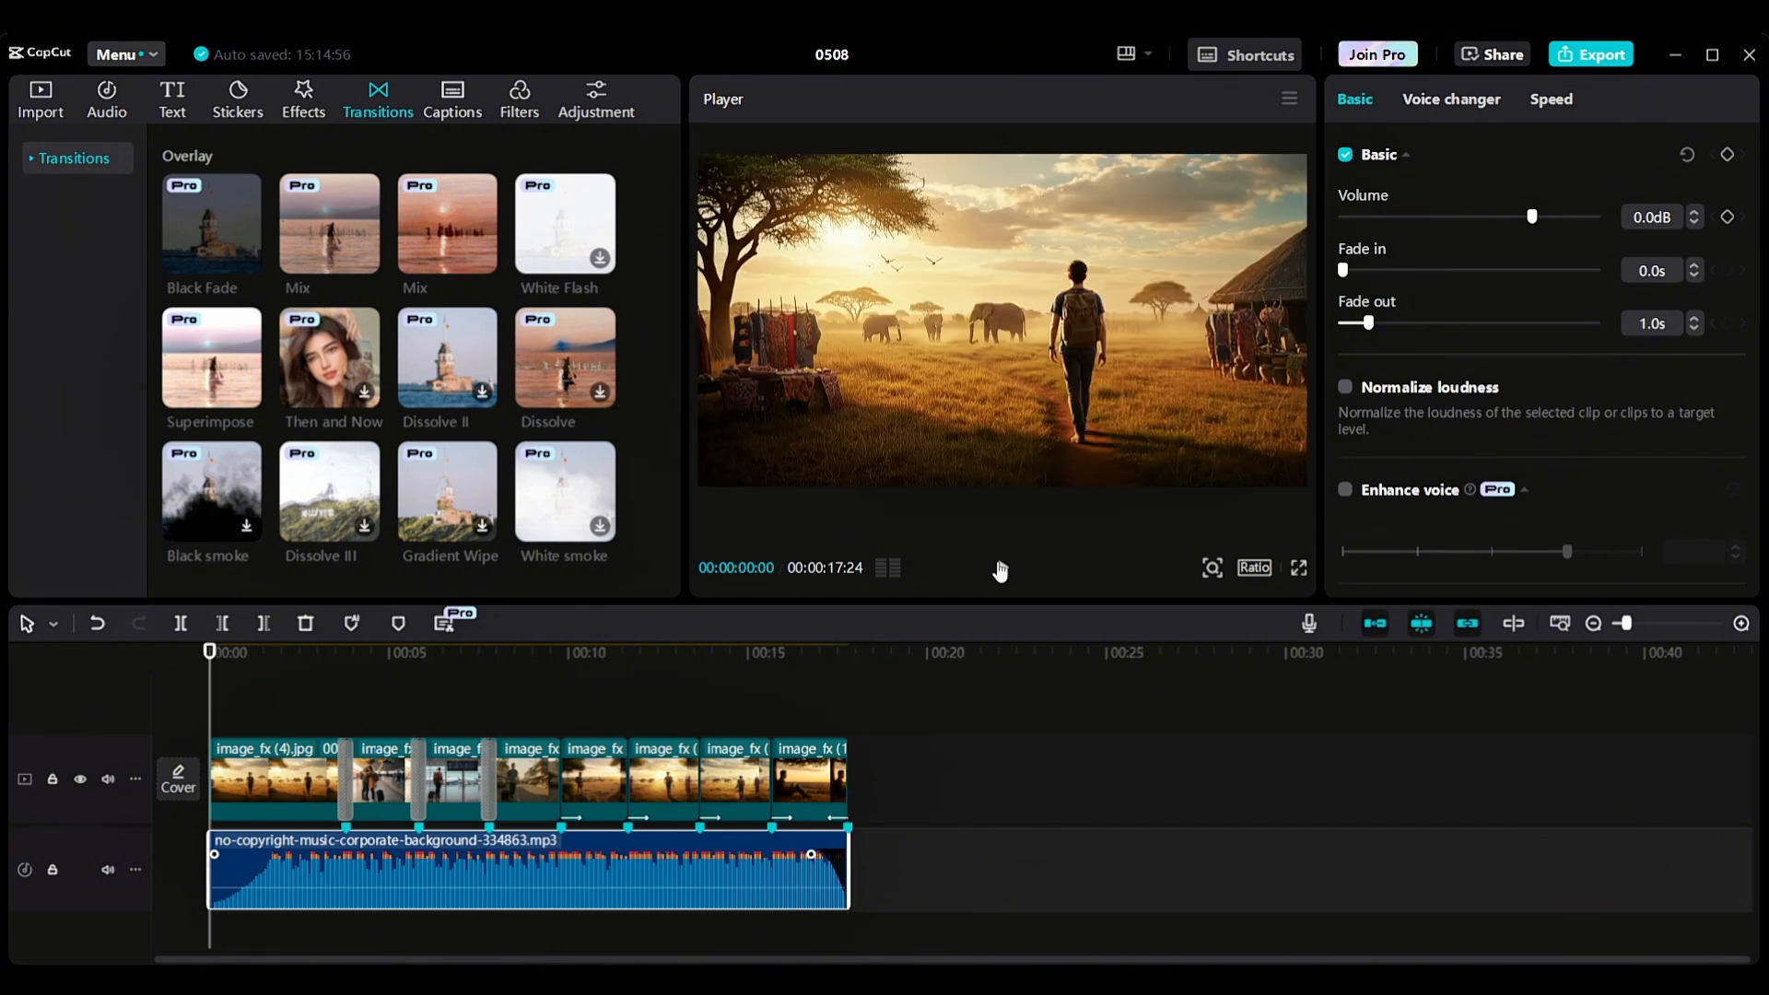
click(1000, 571)
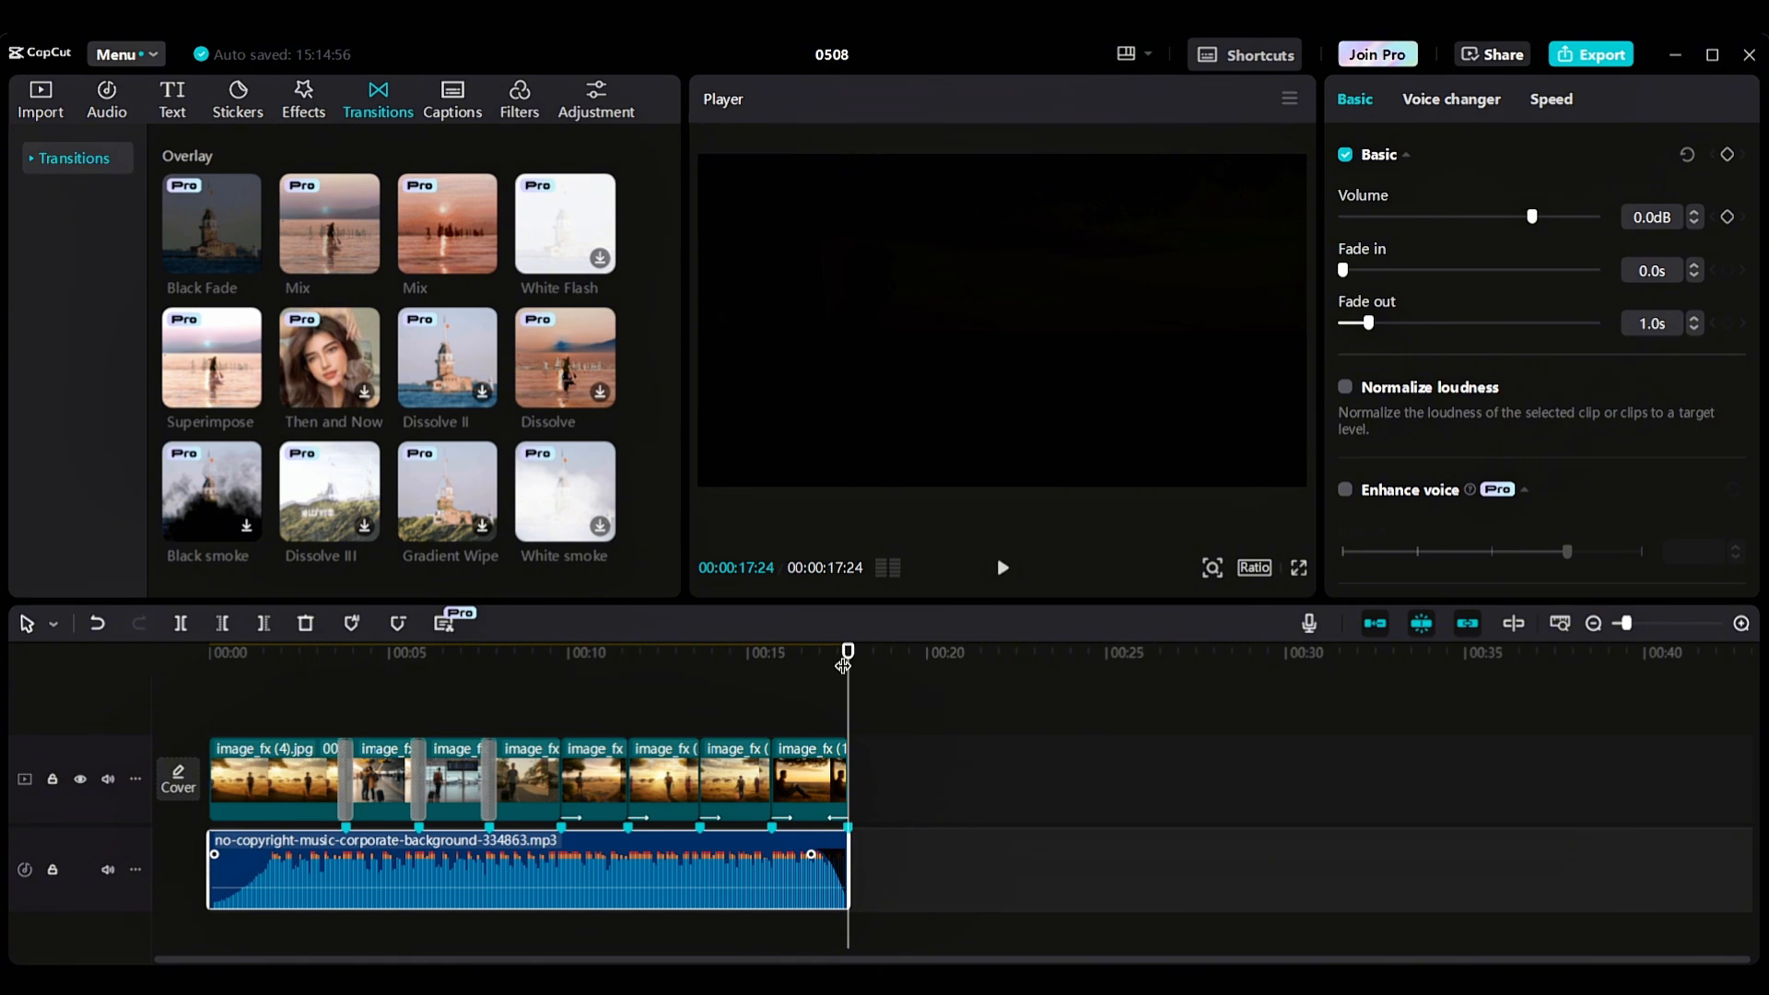
drag(847, 651, 85, 721)
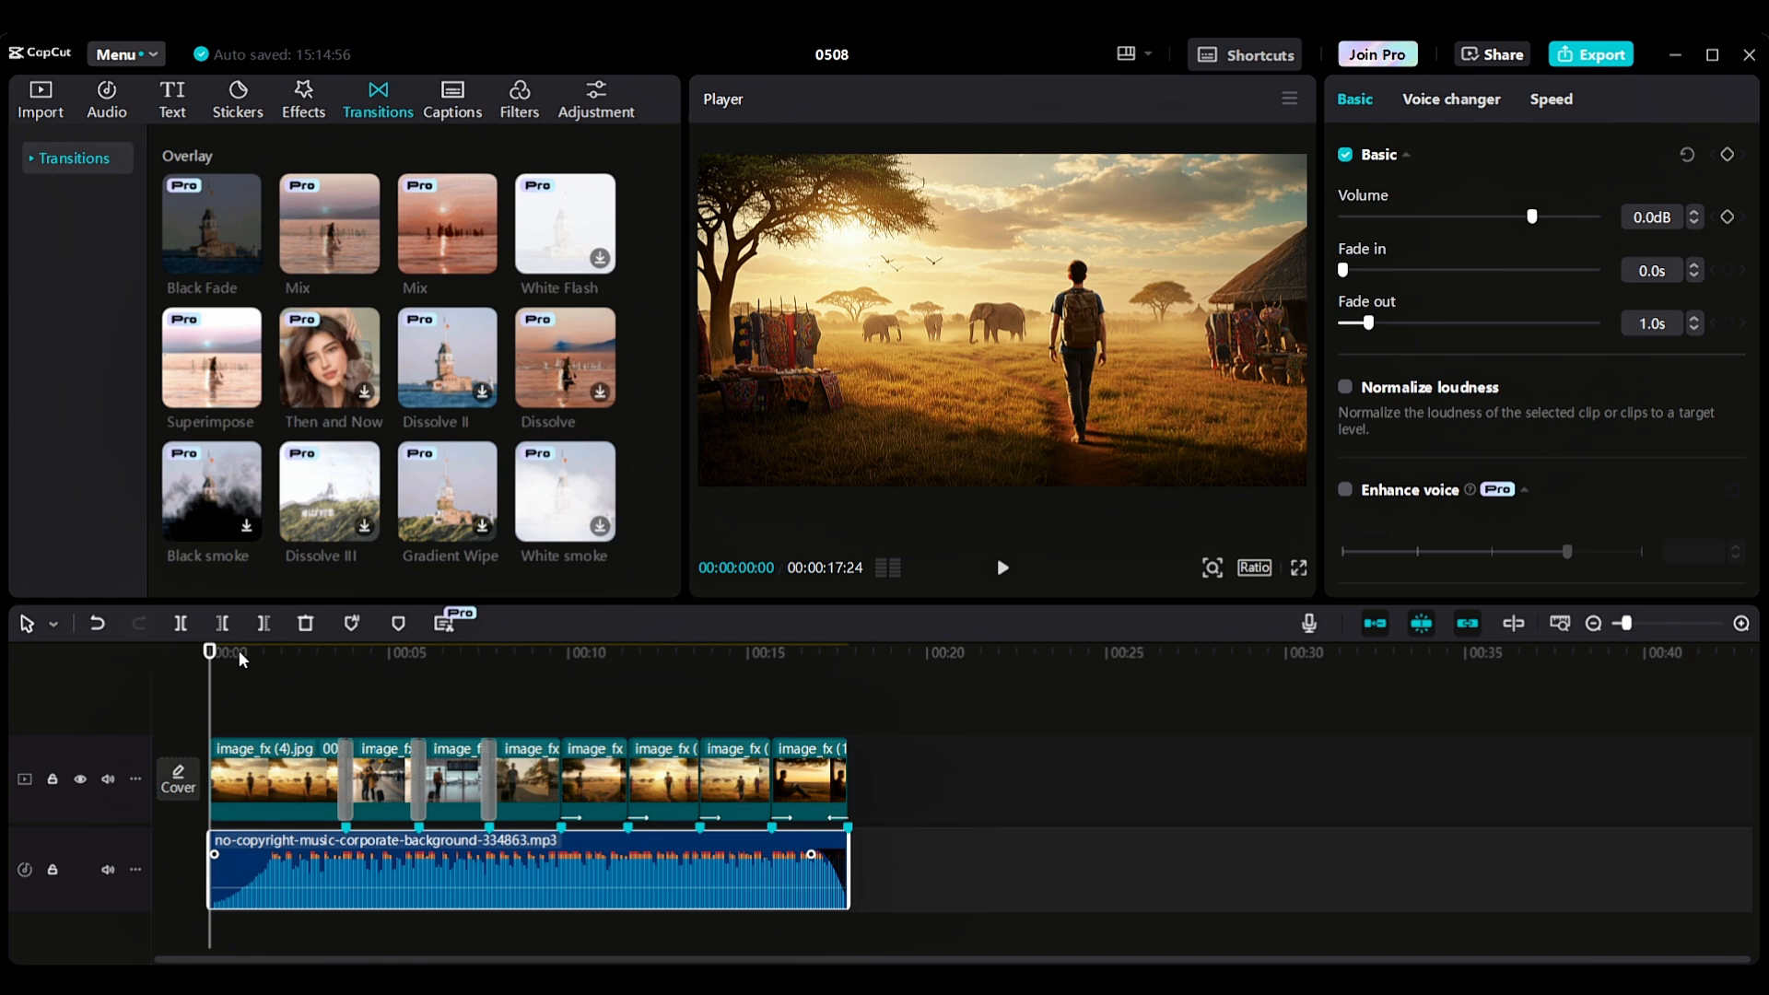
Step: Generate automatic beat markers on the untrimmed music clip with the Beats 1 option
drag(209, 652, 199, 715)
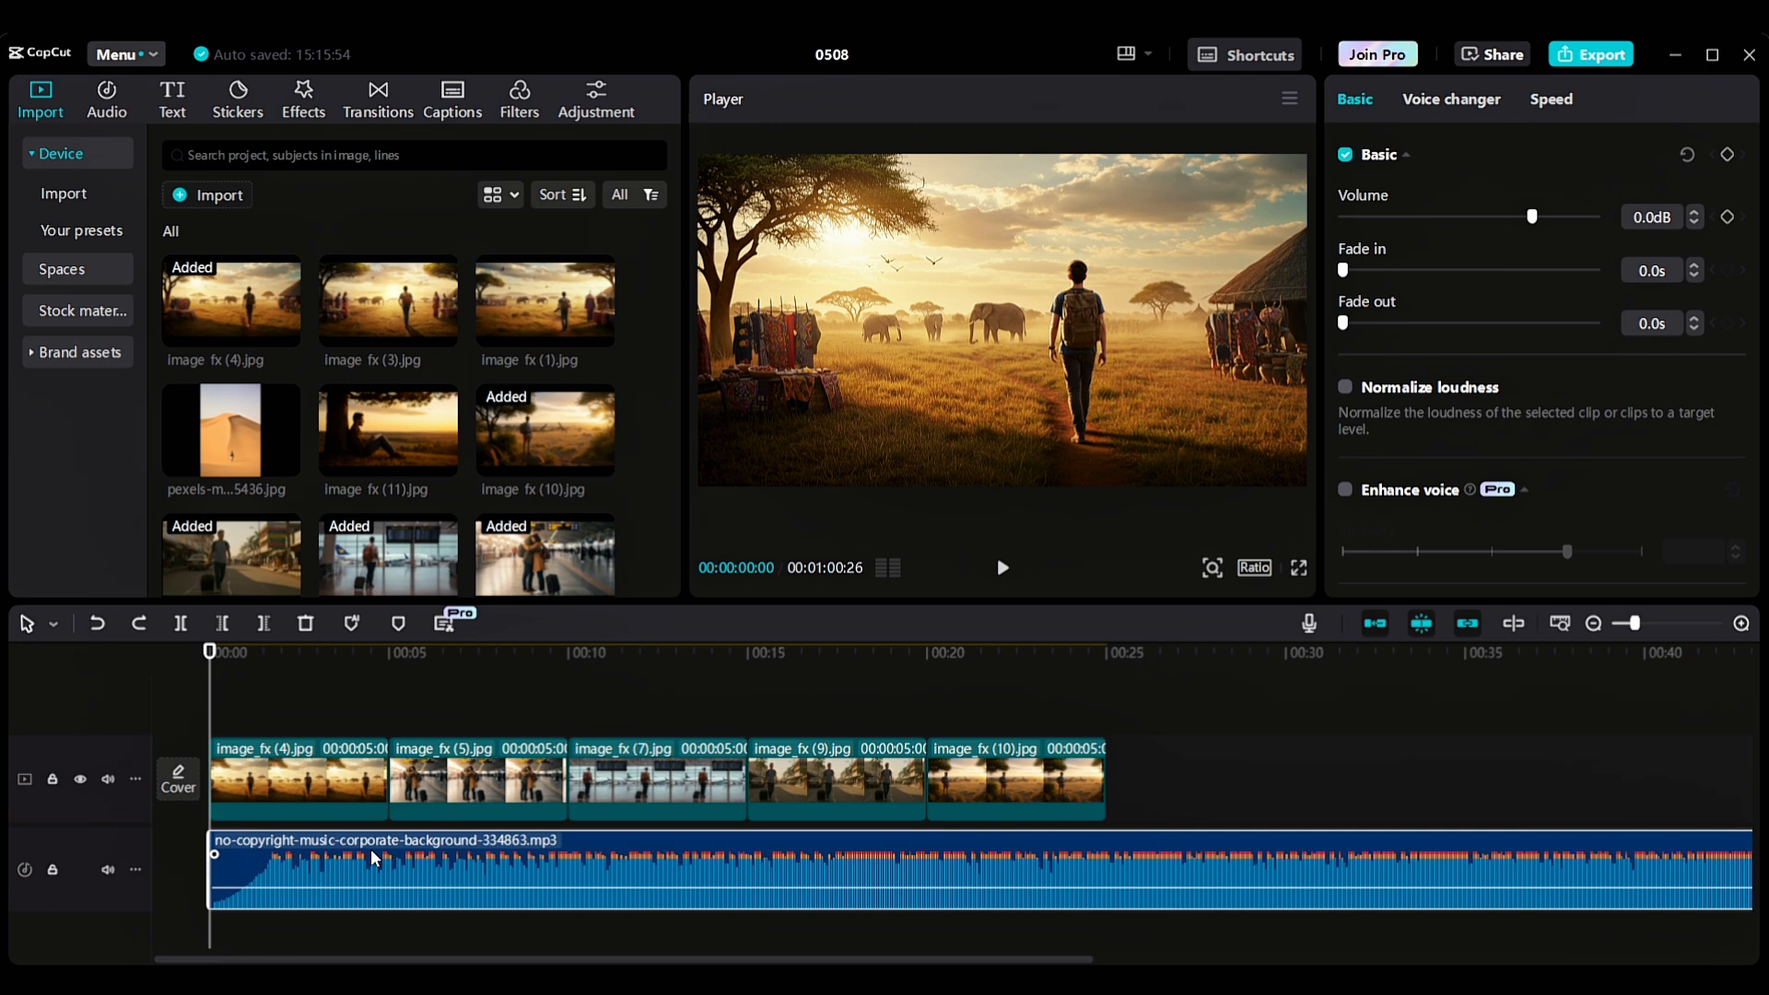
click(351, 623)
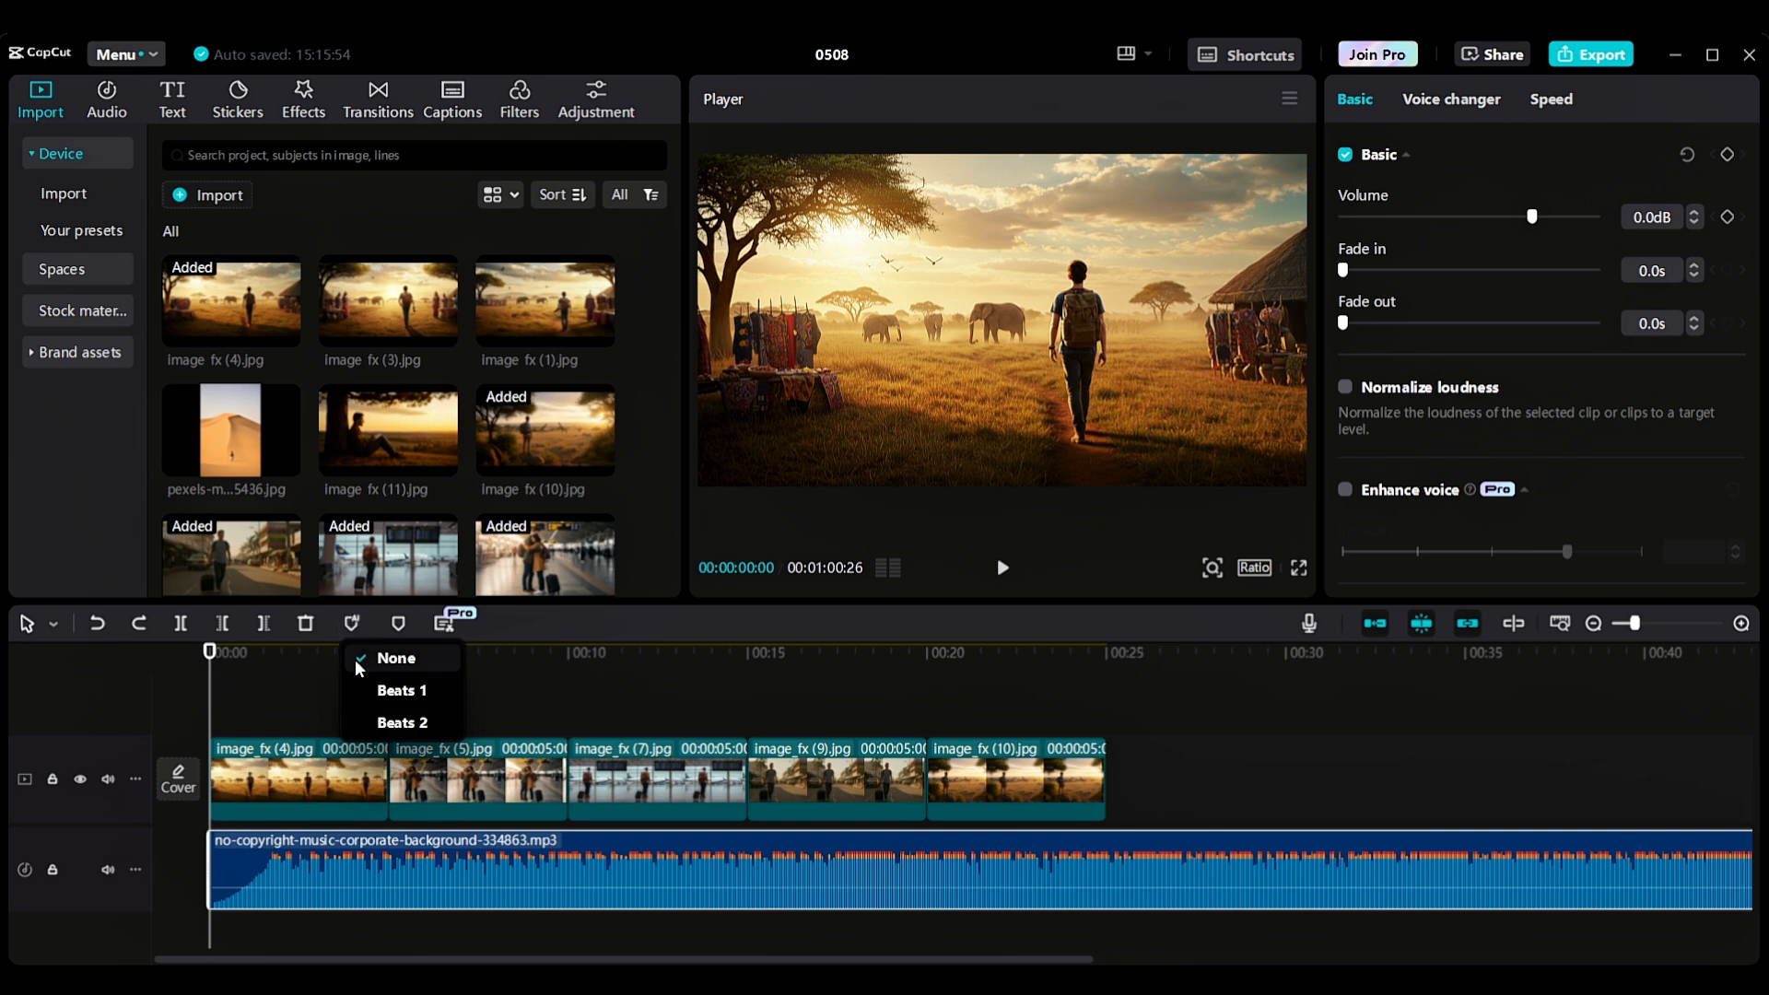
click(397, 692)
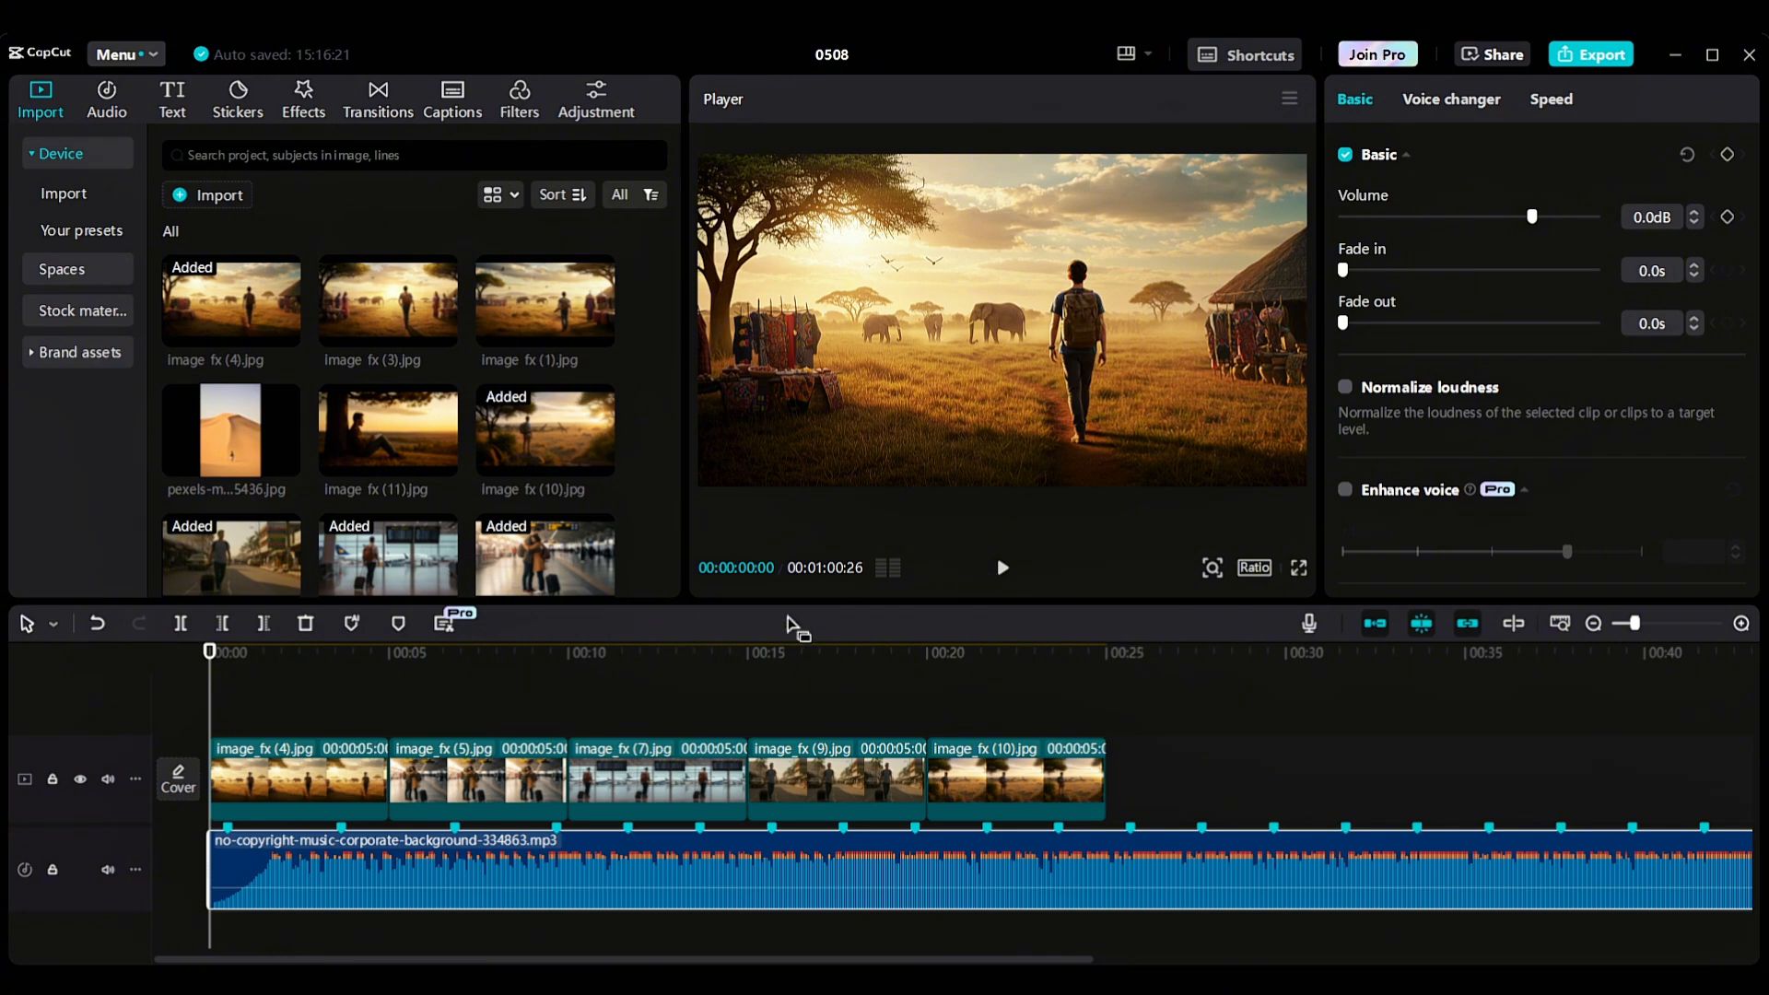
Step: Trim the five image clips to end on successive automatic beat markers, making the first three 00:00:03:20, 00:00:03:05 and 00:00:02:25 long
click(480, 653)
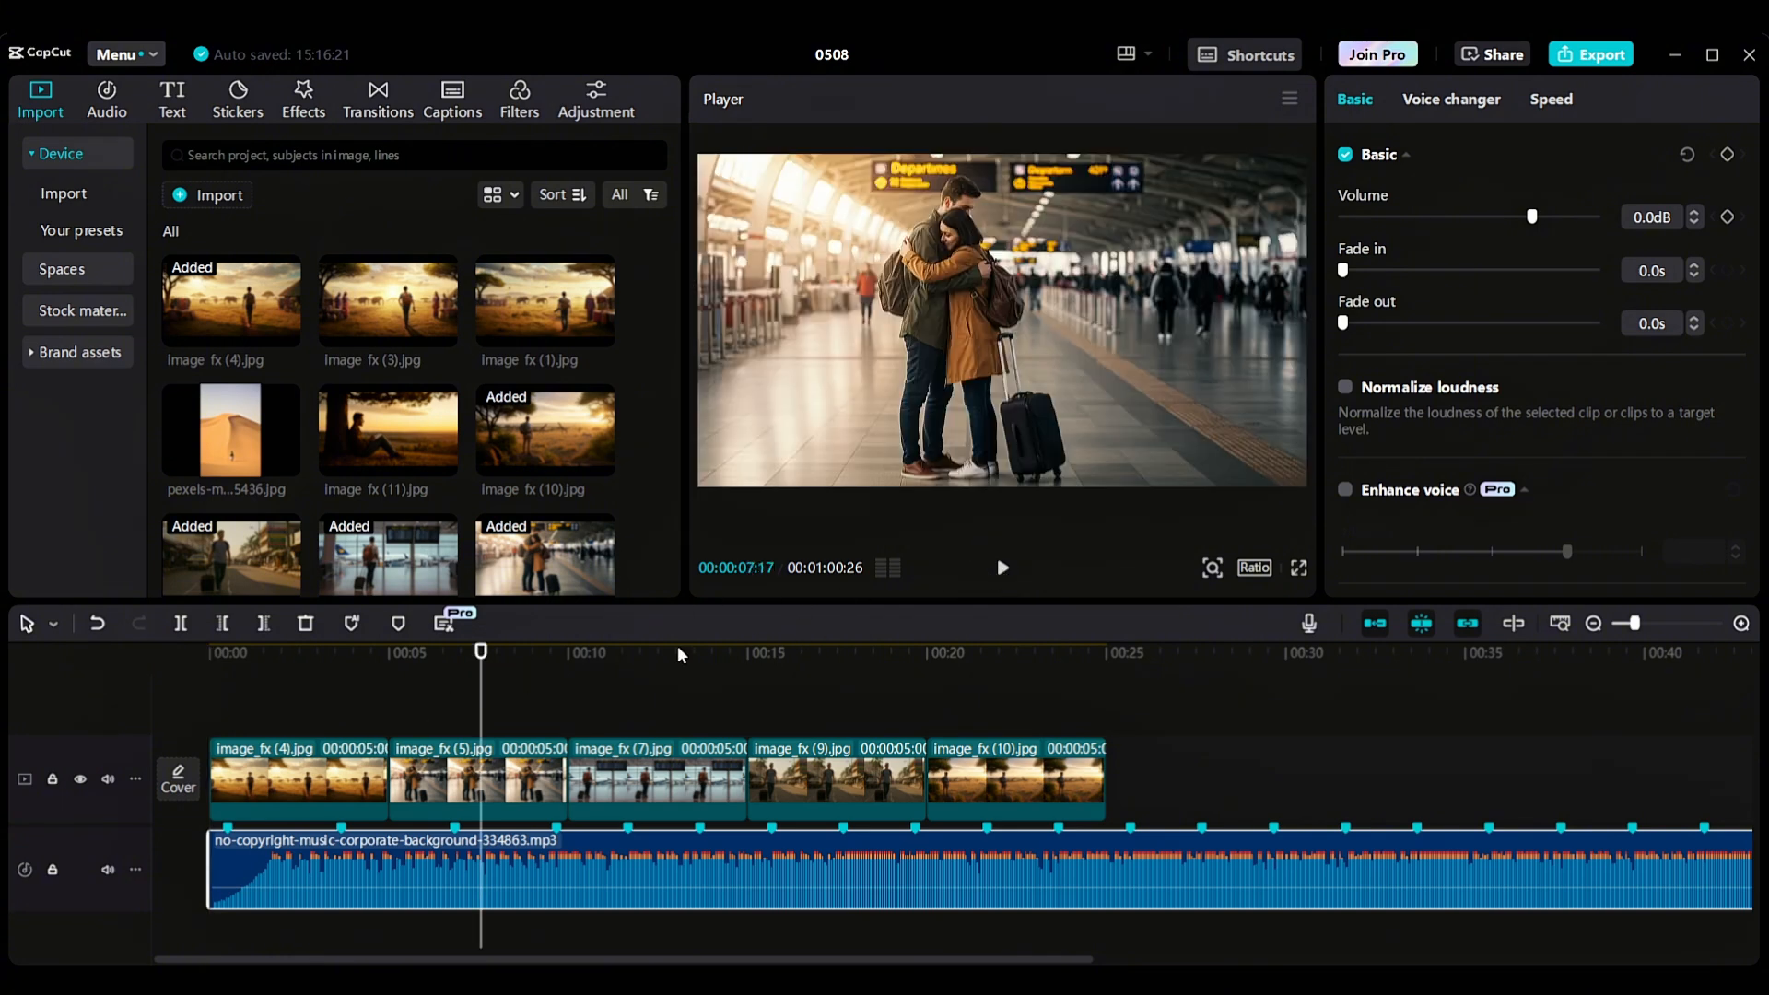
drag(480, 652, 340, 695)
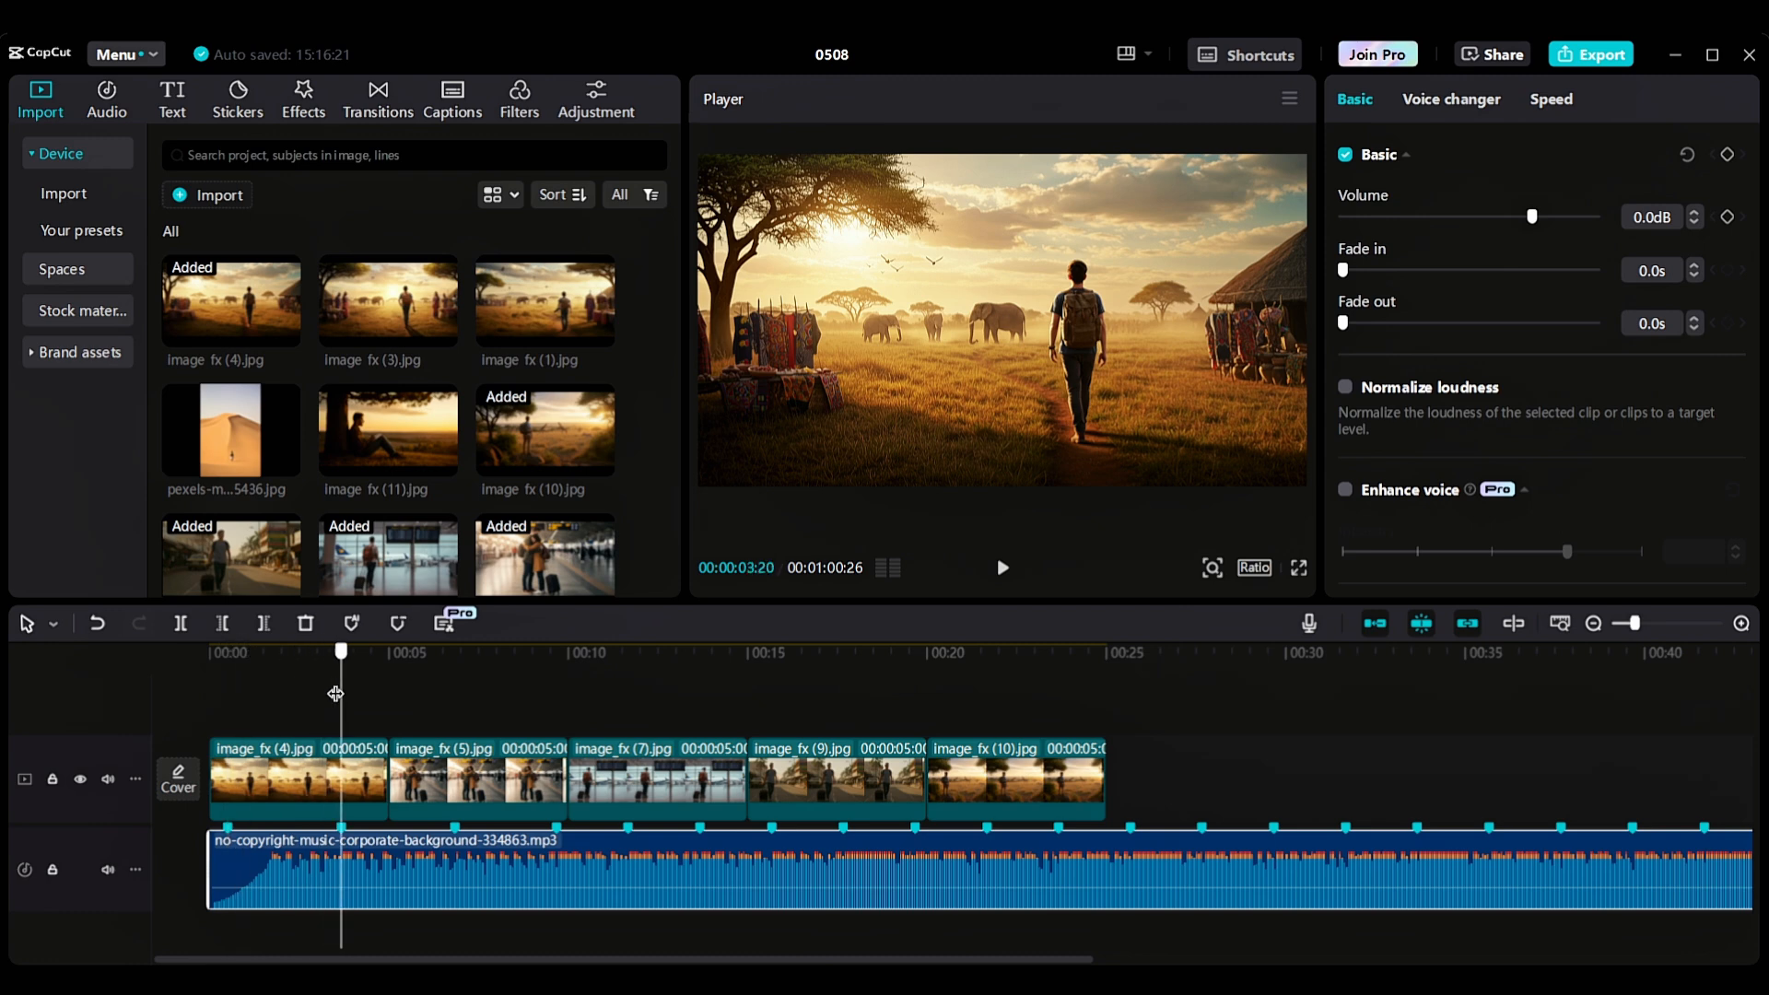
click(368, 784)
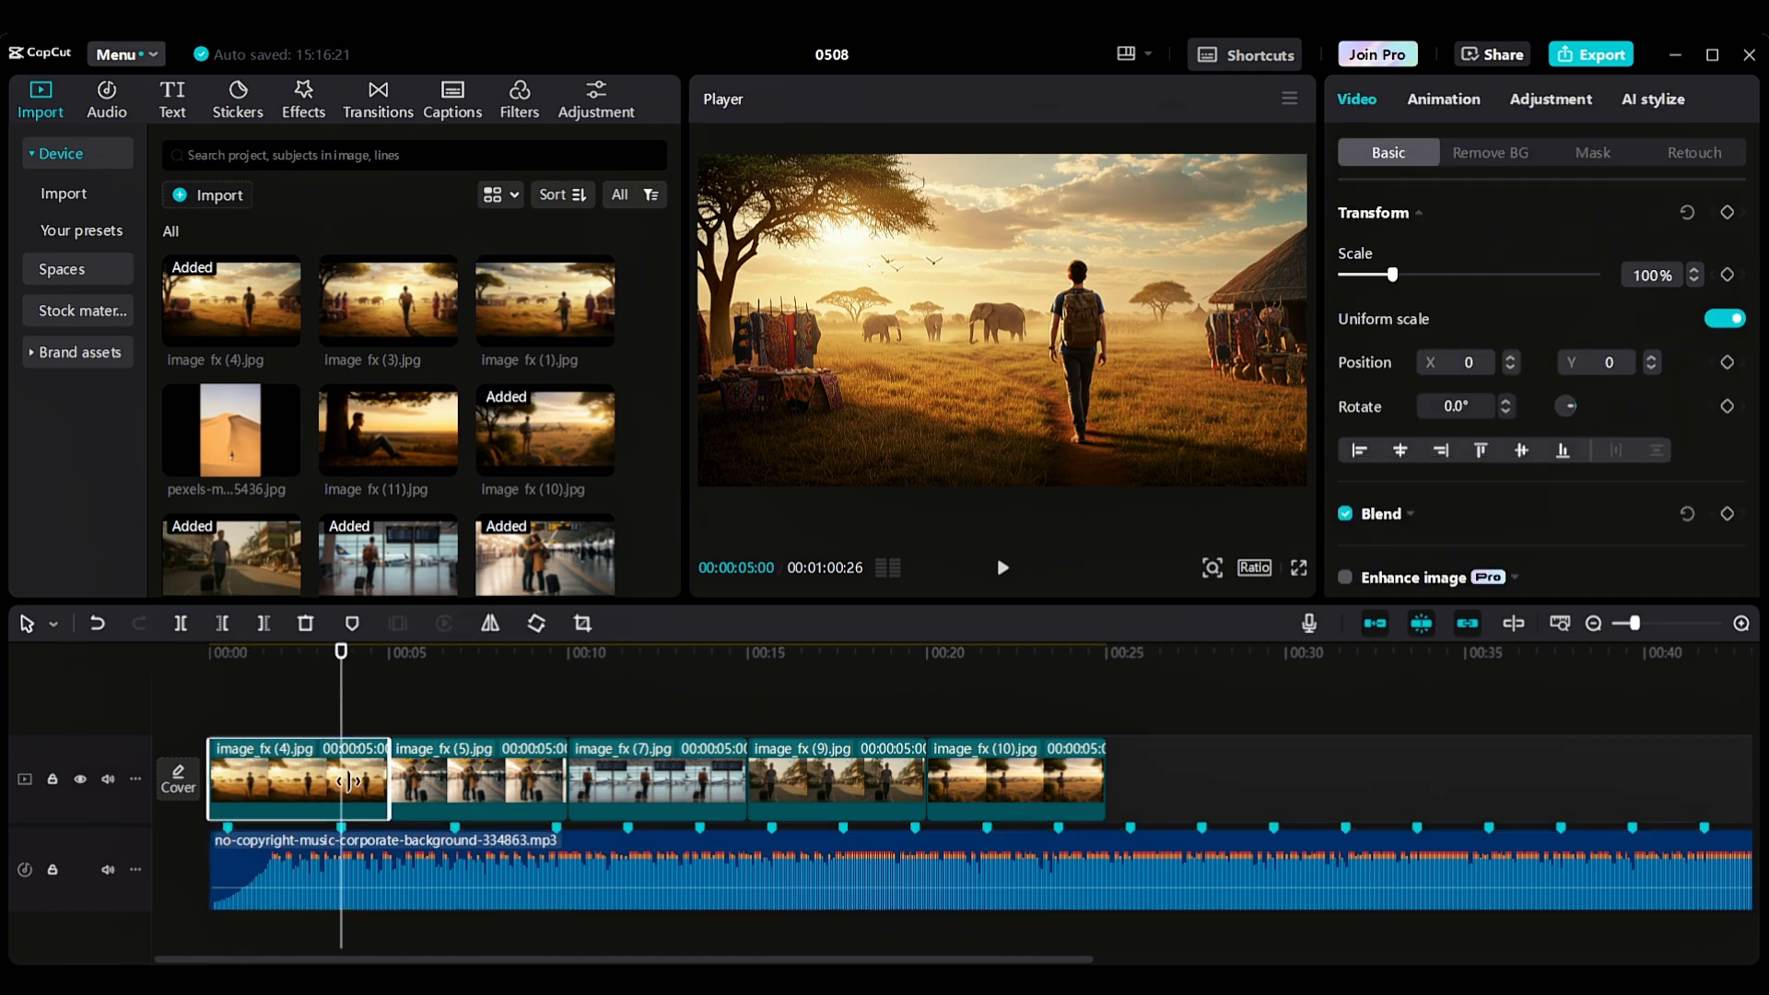
drag(349, 782, 337, 774)
click(454, 693)
click(287, 863)
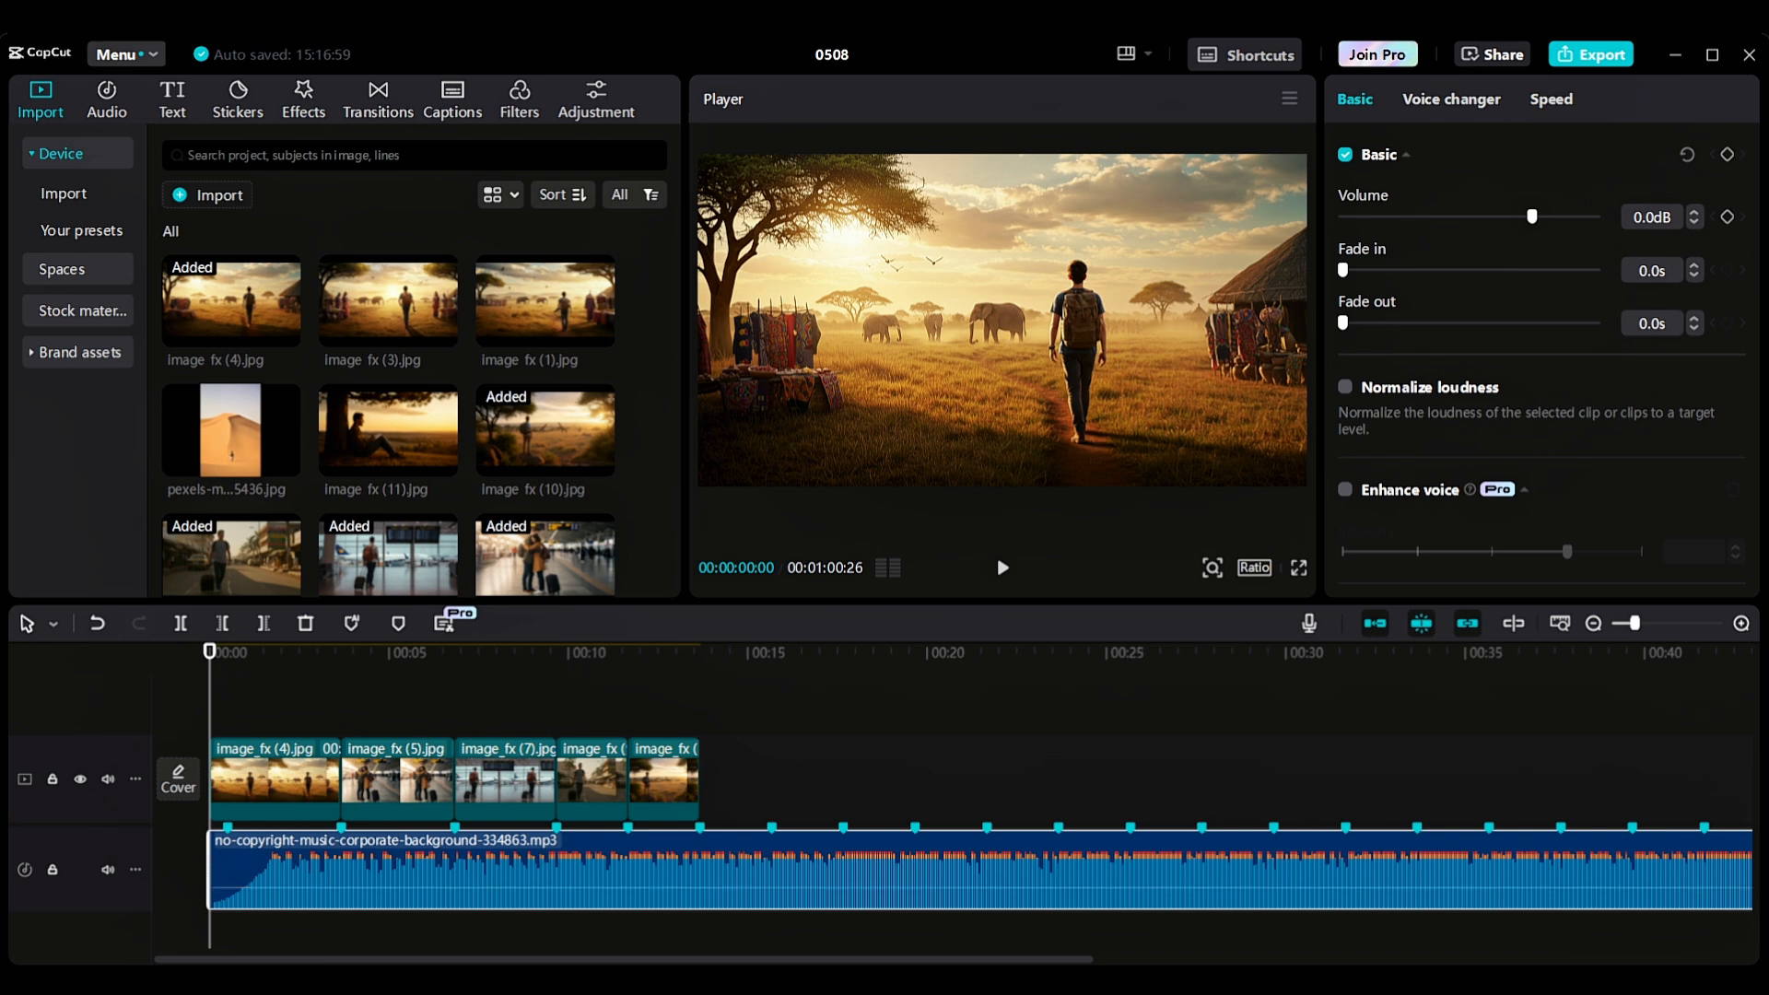
Step: Check the image cuts against the beat markers up close, placing the playhead at the cuts at 00:00:09:20 and 00:00:06:25
click(1736, 630)
click(1736, 629)
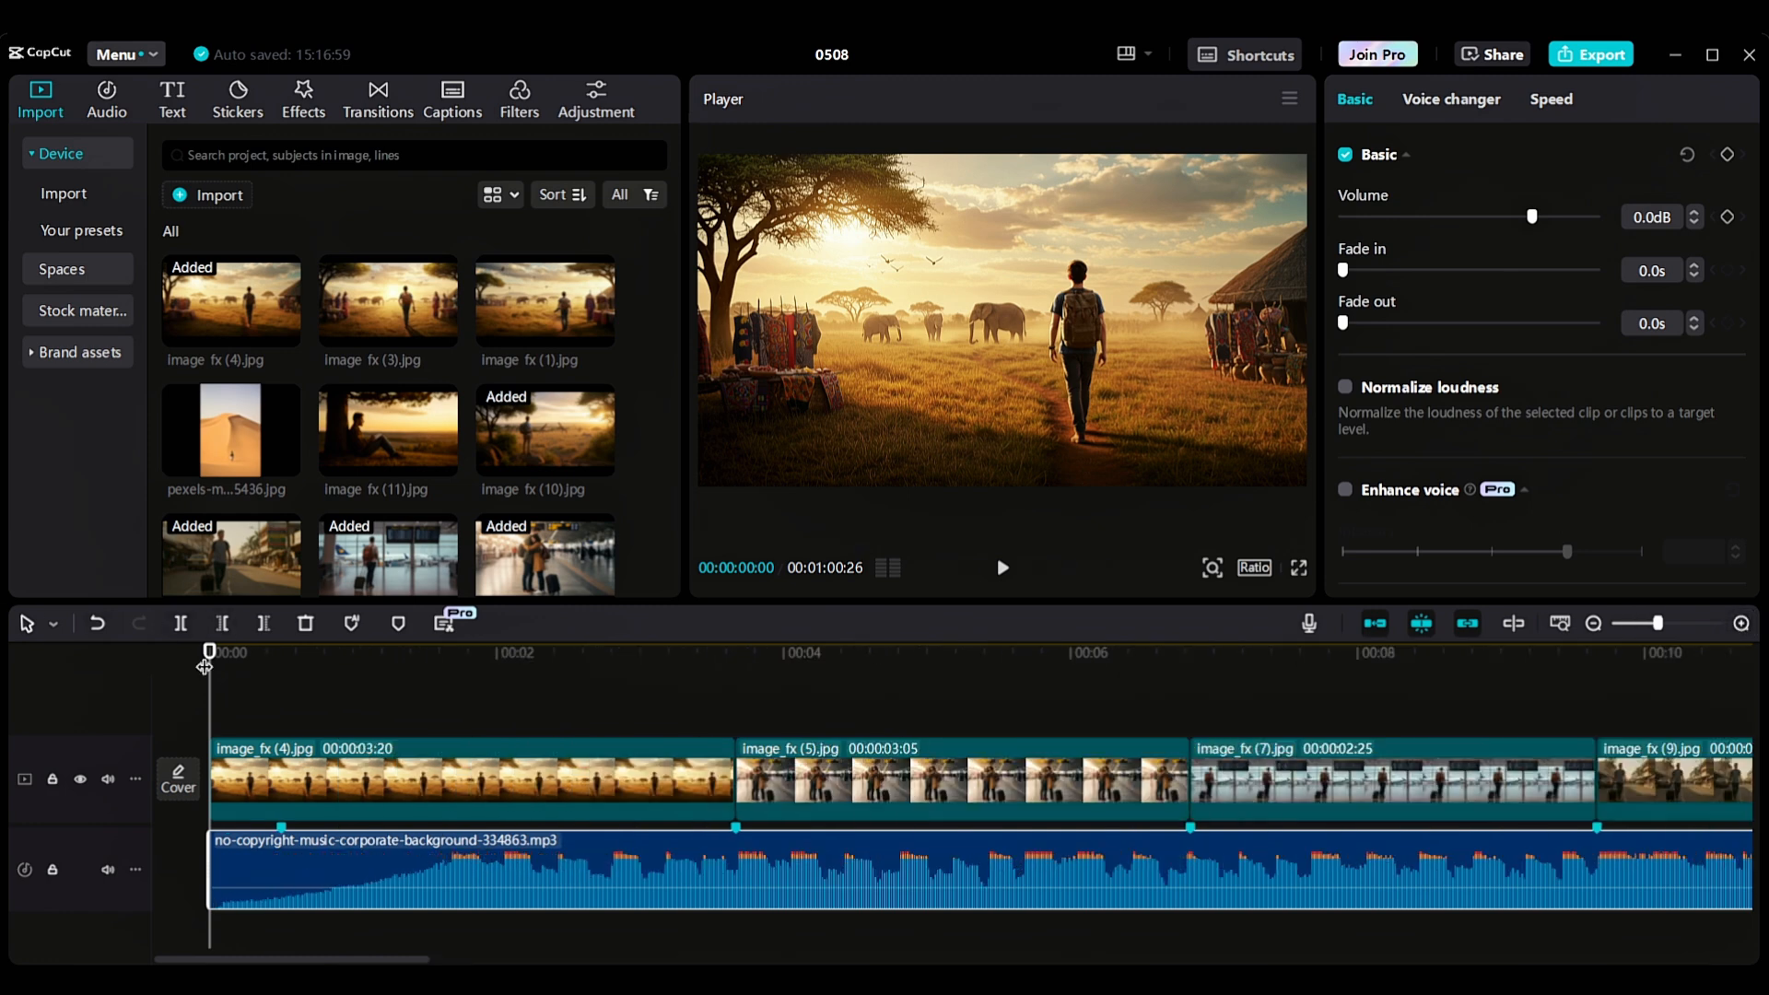
drag(209, 653, 1322, 748)
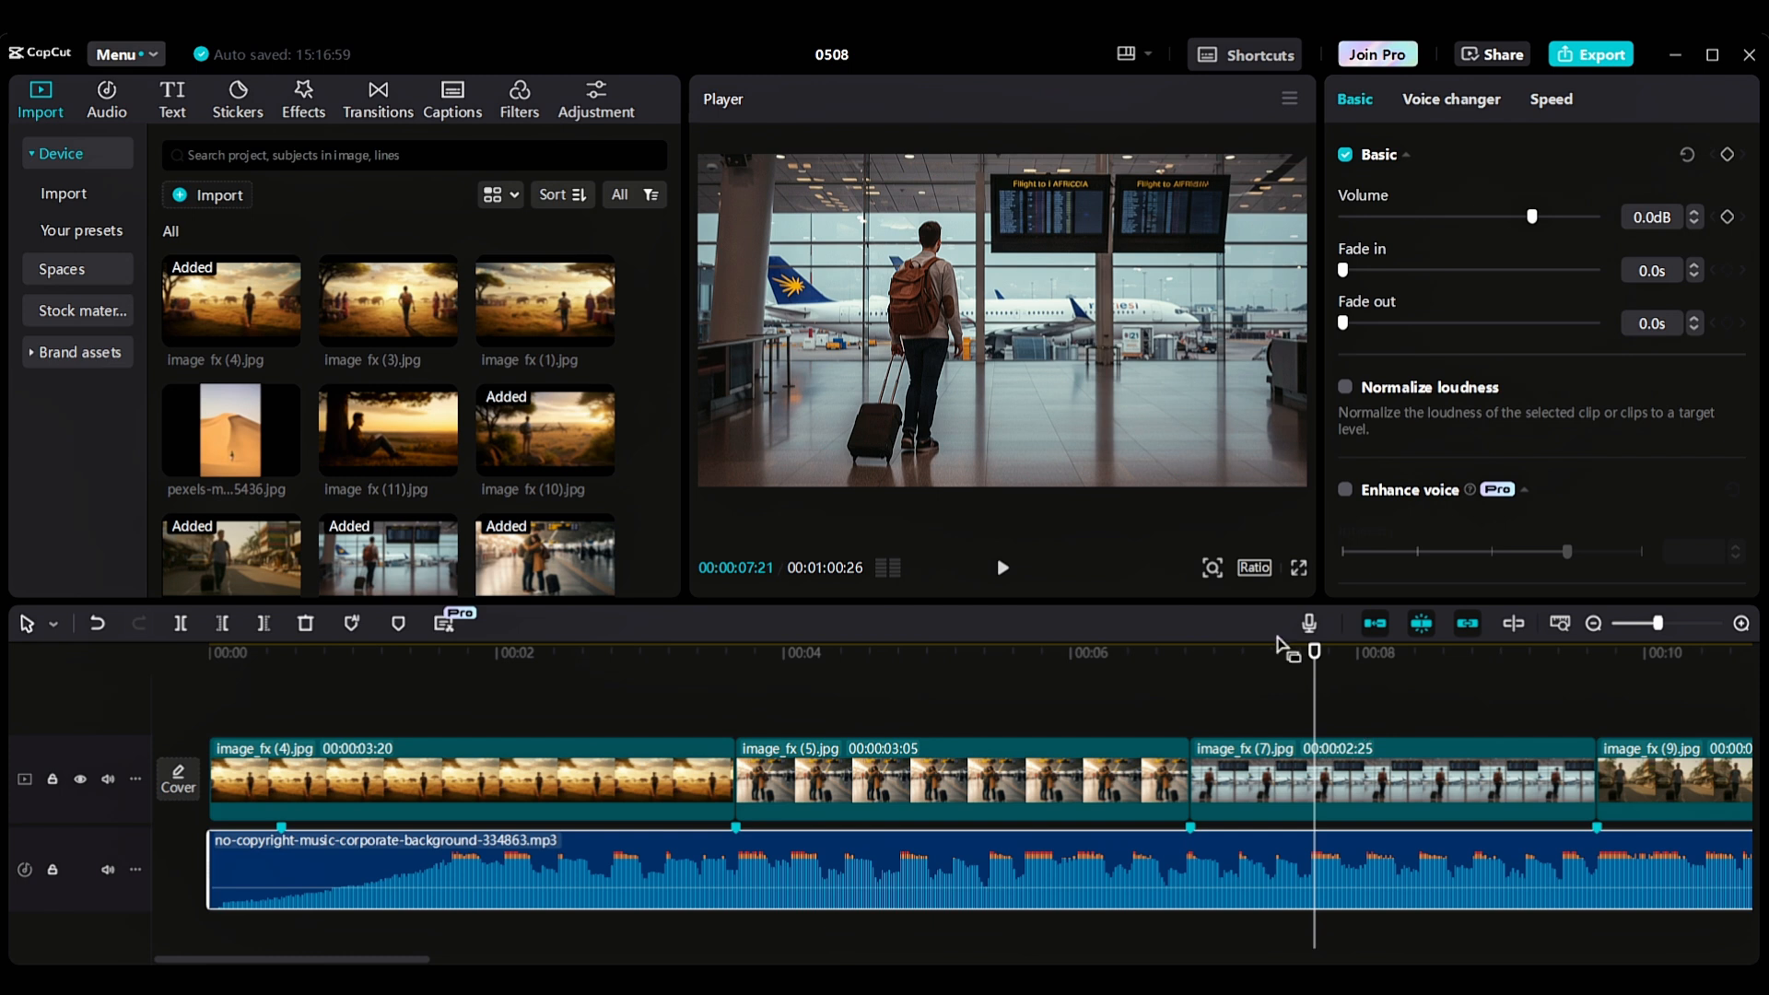
drag(1318, 668, 1597, 724)
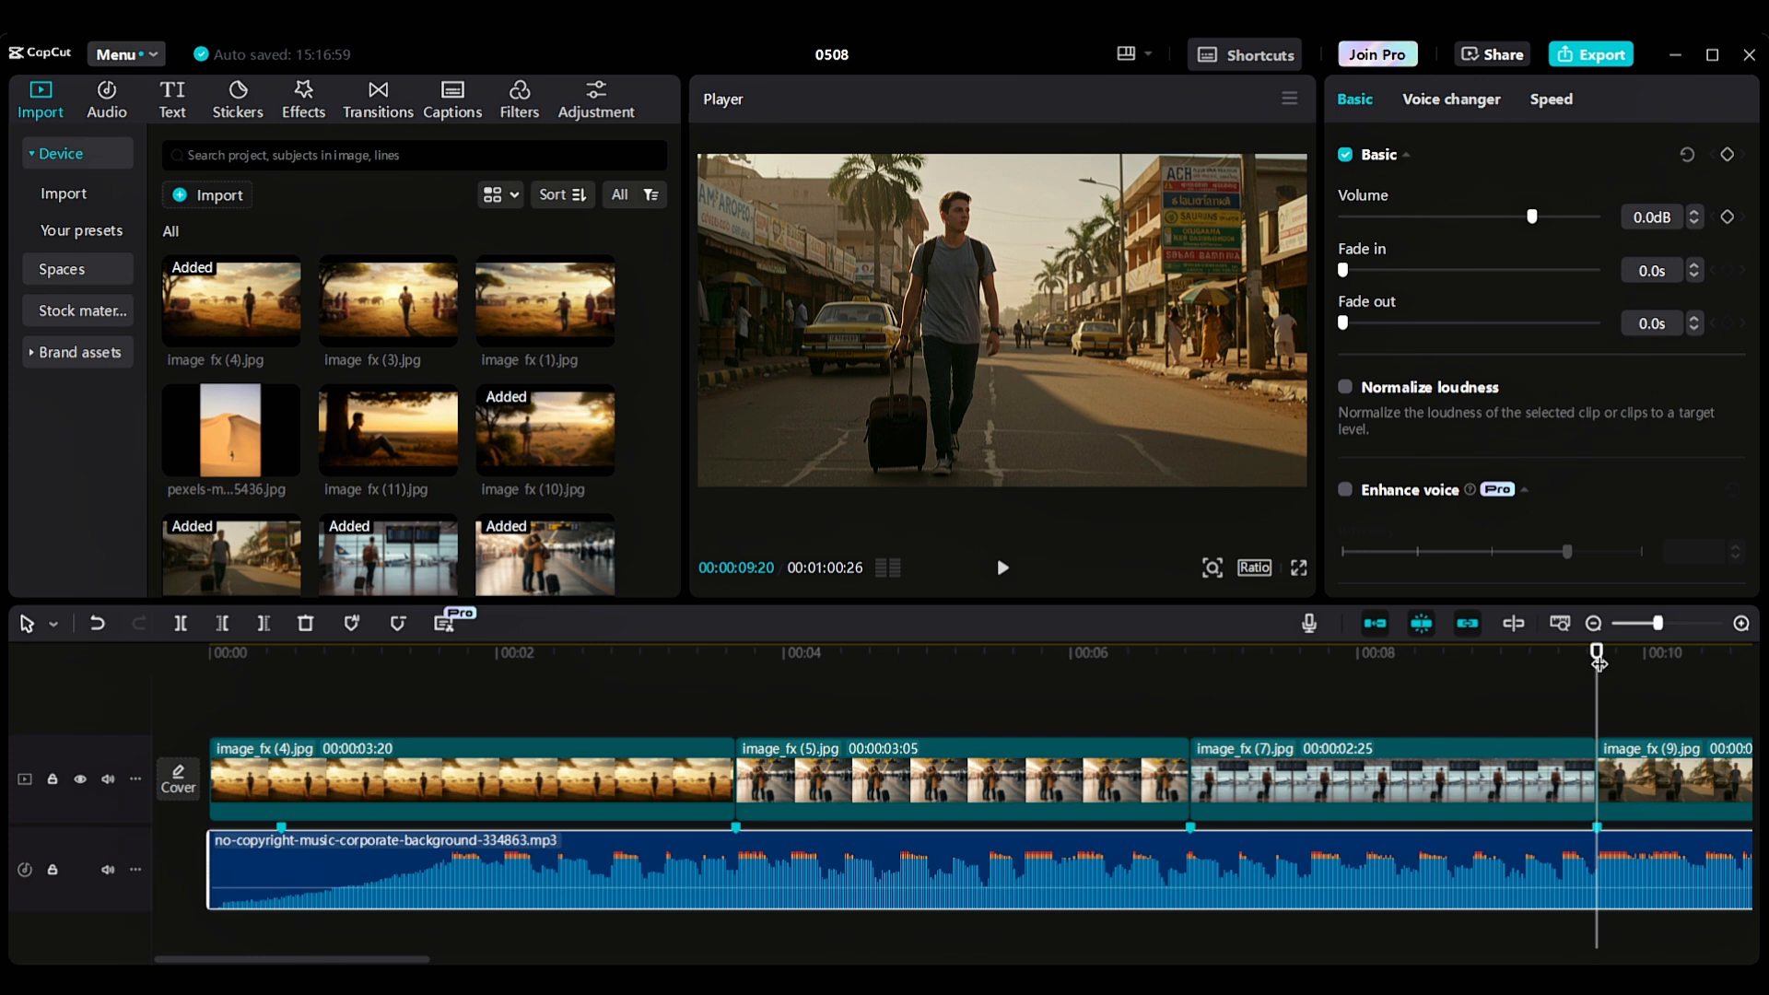
drag(1598, 661, 1188, 714)
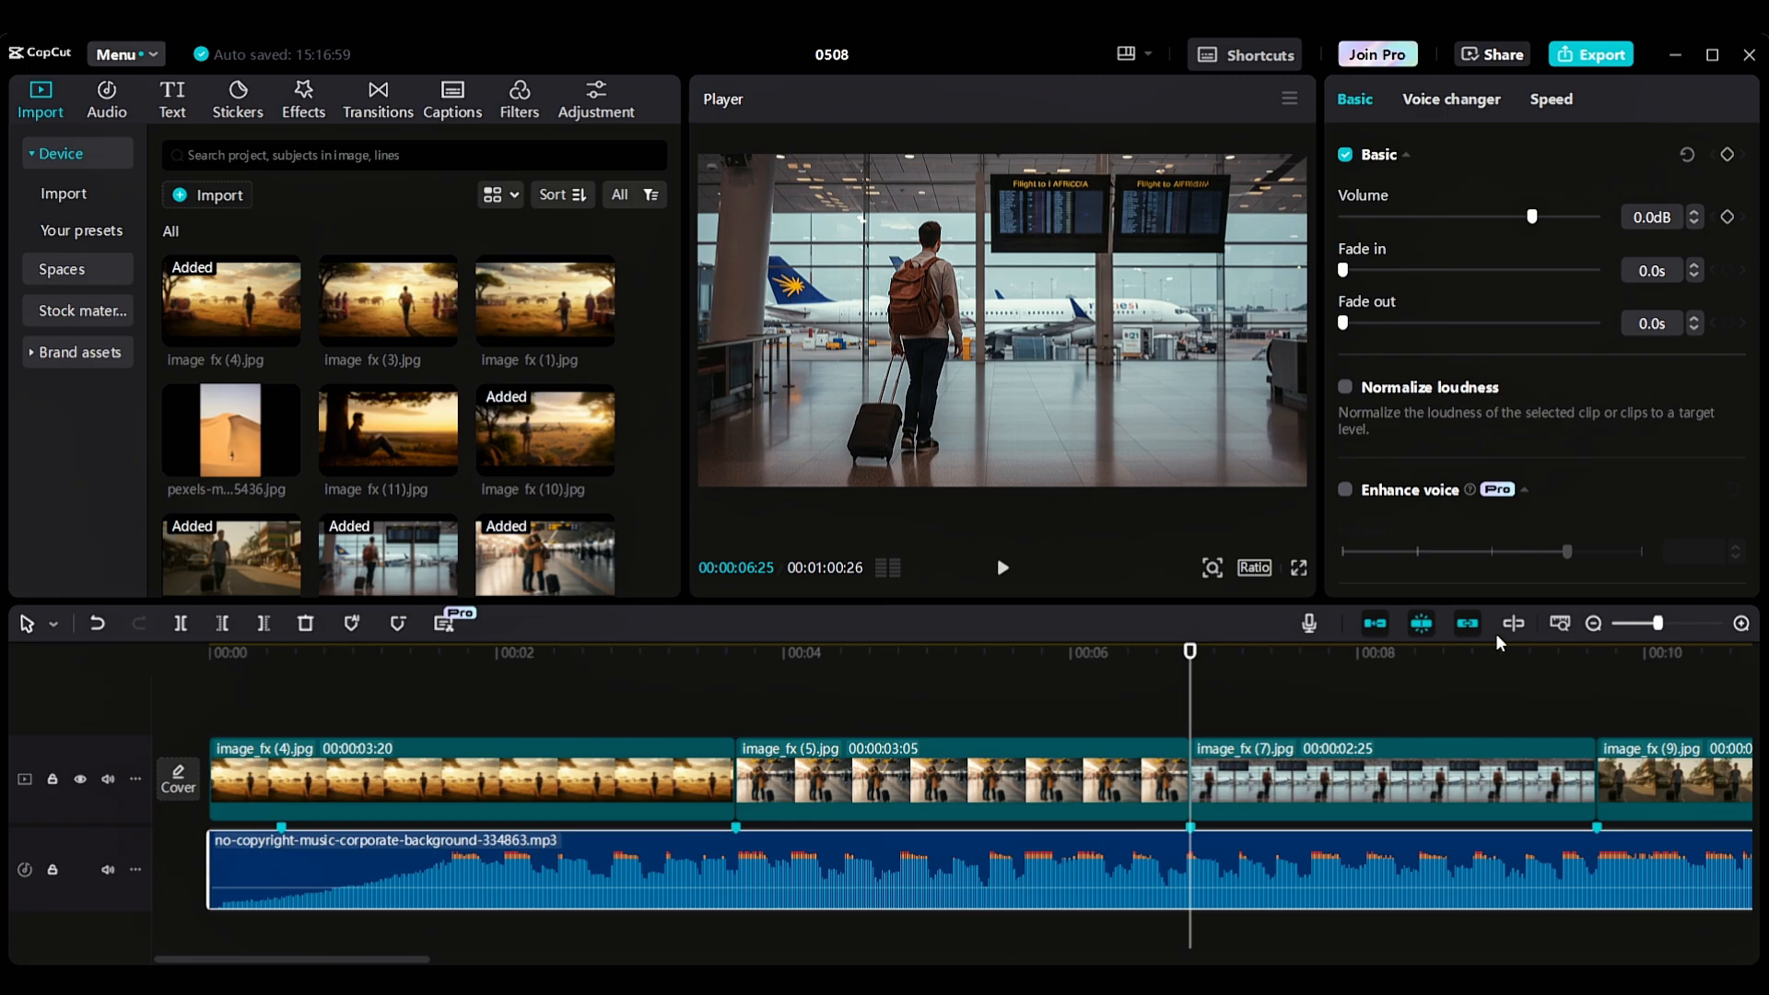